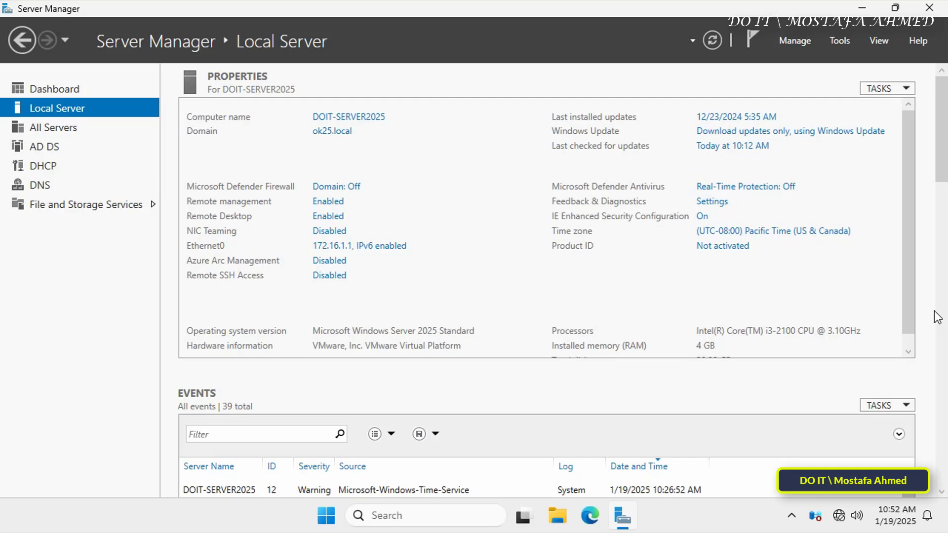
- Launch the DHCP console from Tools, maximized, with a wider tree pane
{"action": "left_click", "coordinate": [834, 40]}
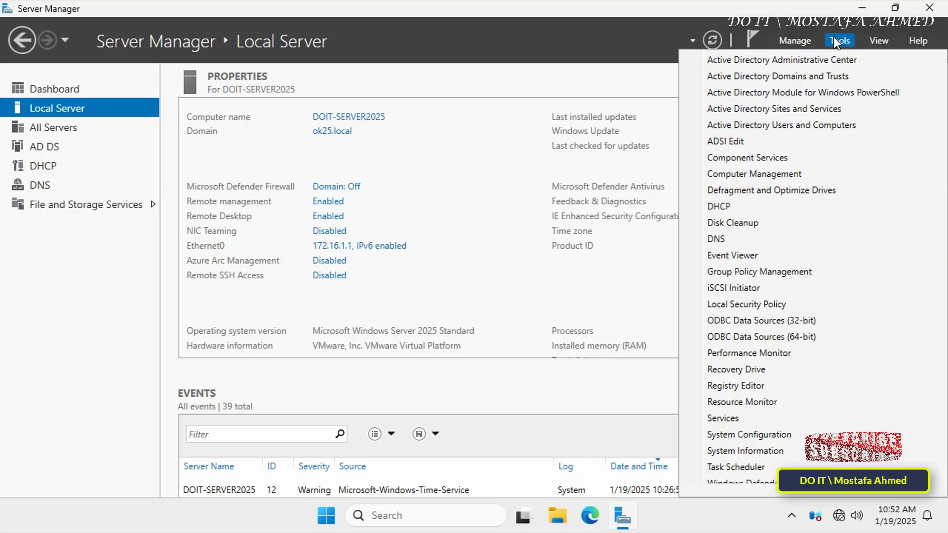
{"action": "left_click", "coordinate": [740, 206]}
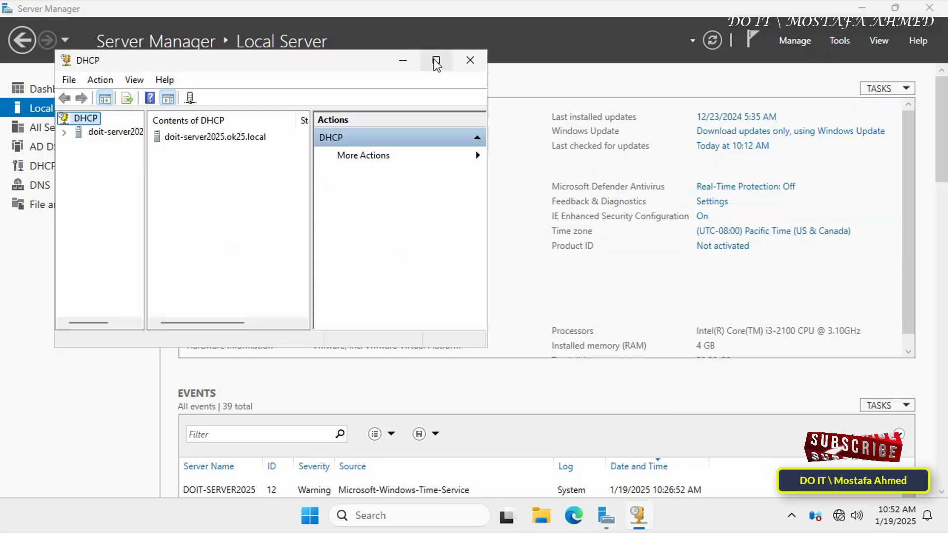
{"action": "left_click", "coordinate": [861, 7]}
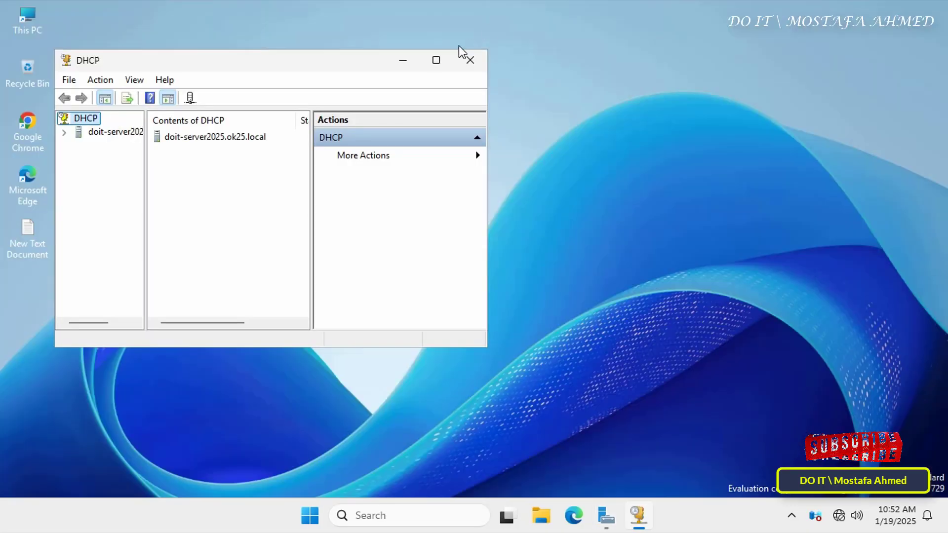
{"action": "left_click", "coordinate": [435, 59]}
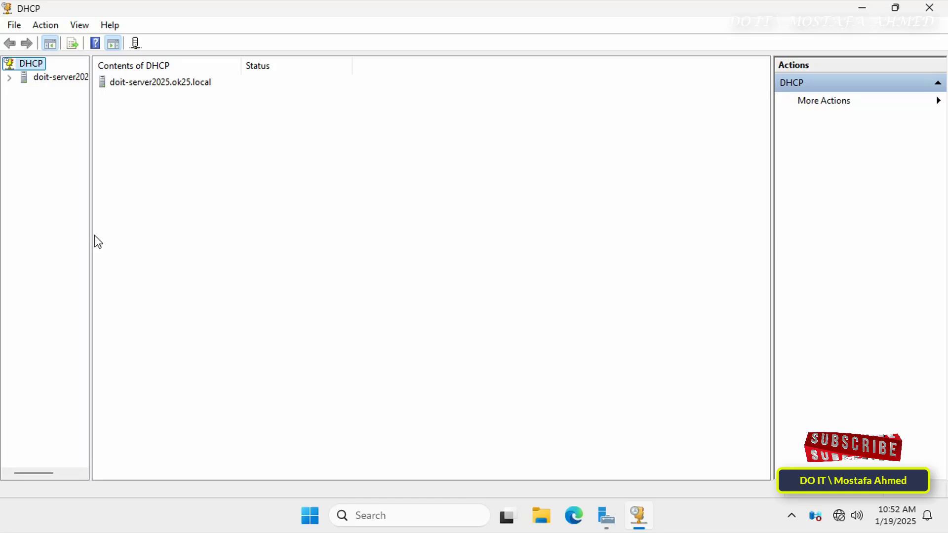
{"action": "left_click_drag", "start_coordinate": [90, 239], "coordinate": [165, 244]}
- Expand the server and IPv4 and view the Address Pool of scope [172.16.0.0] MY LAN
{"action": "left_click", "coordinate": [8, 78]}
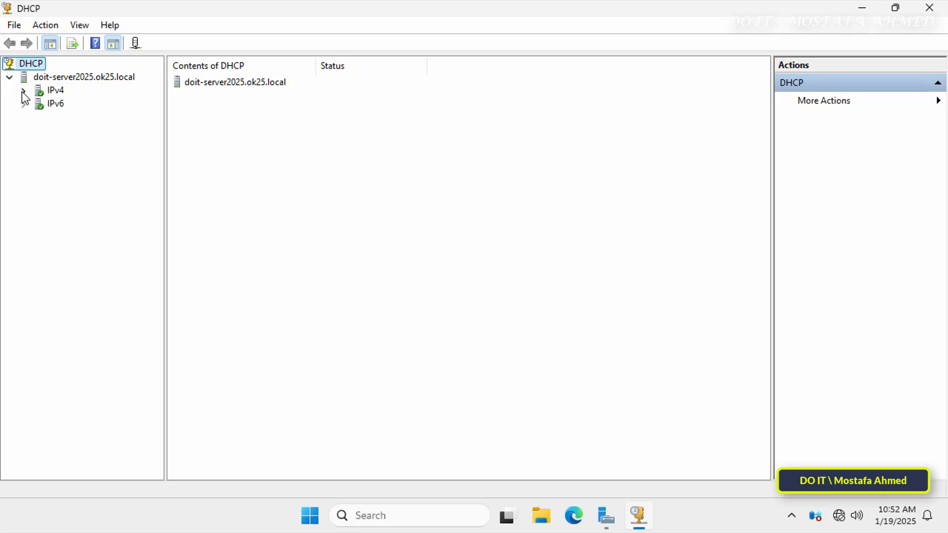
{"action": "left_click", "coordinate": [22, 90]}
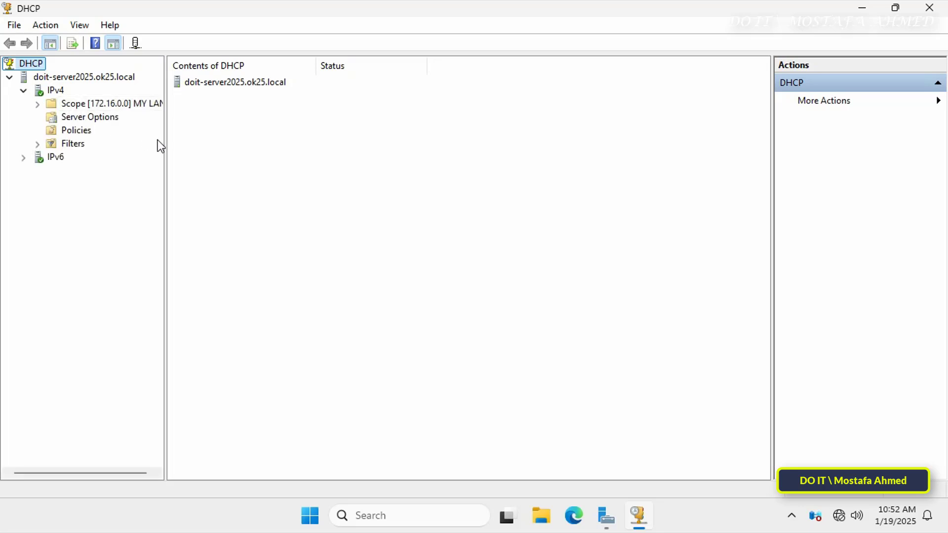
{"action": "left_click_drag", "start_coordinate": [165, 143], "coordinate": [228, 145]}
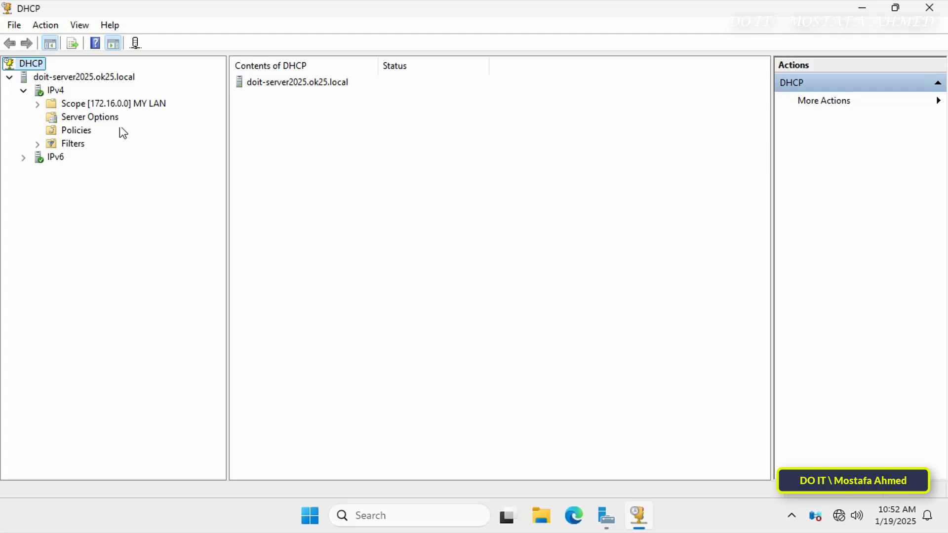
{"action": "double_click", "coordinate": [98, 105]}
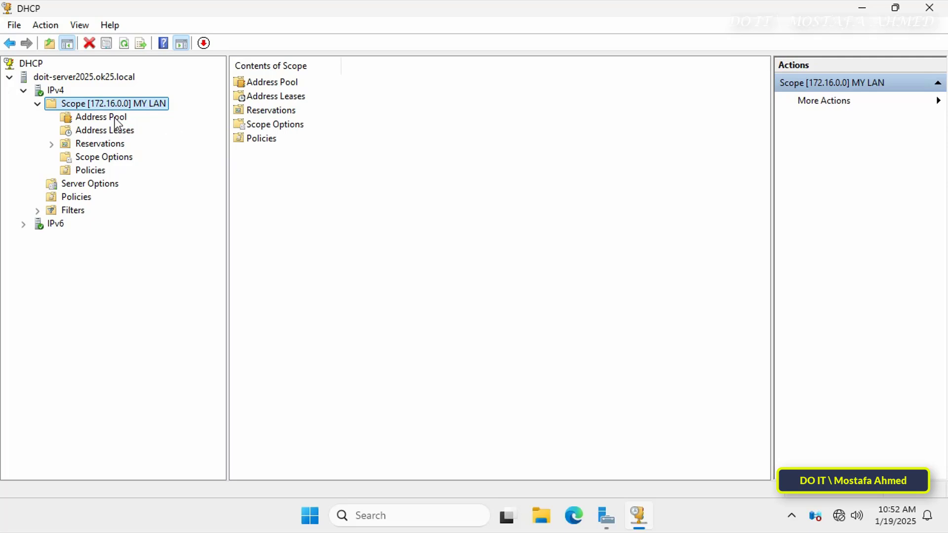
{"action": "left_click", "coordinate": [115, 119]}
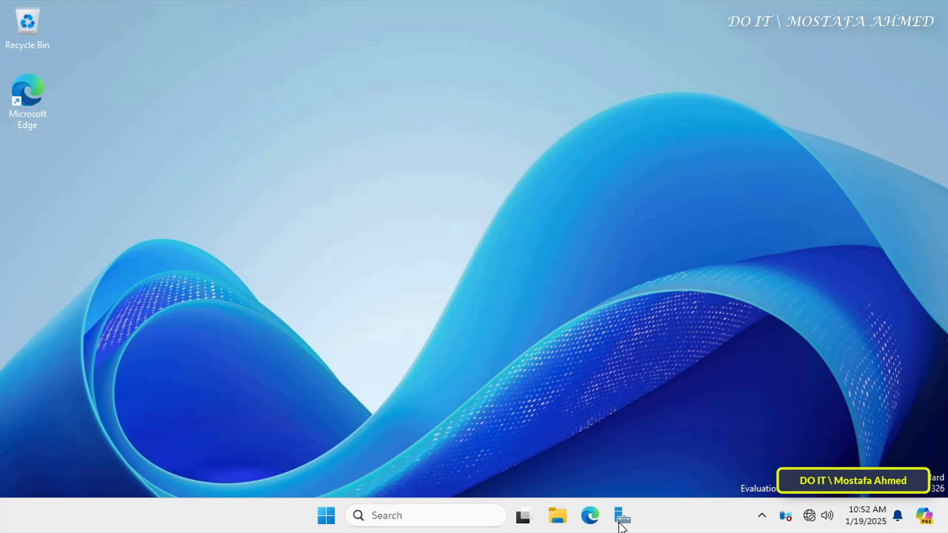
- Start Add Roles and Features with role-based installation and DOIT-Additional2025 as destination server
{"action": "left_click", "coordinate": [621, 524]}
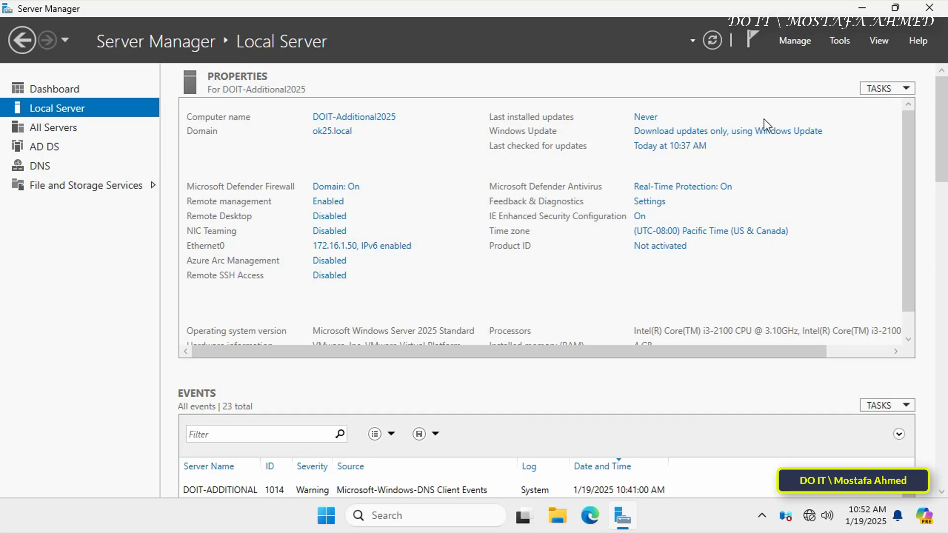
{"action": "left_click", "coordinate": [795, 41]}
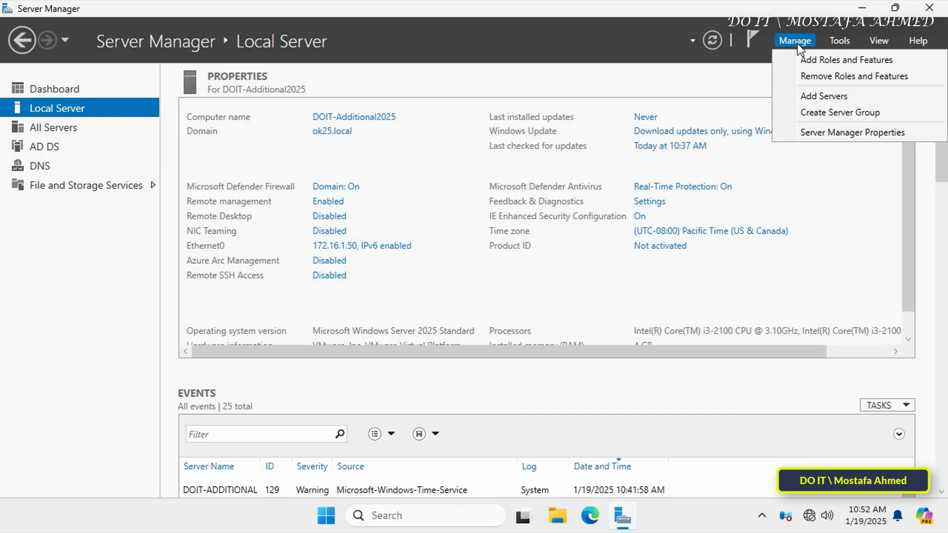
{"action": "left_click", "coordinate": [821, 60]}
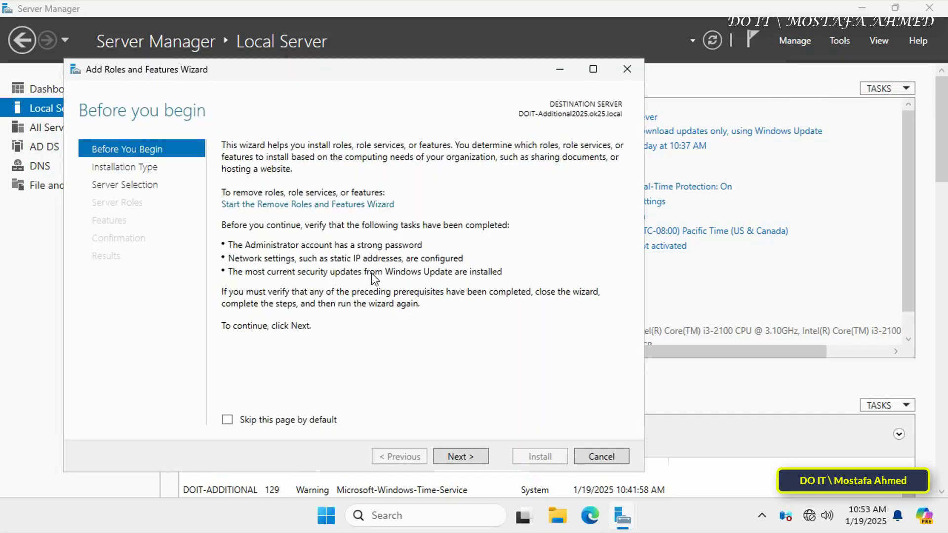
{"action": "left_click_drag", "start_coordinate": [450, 74], "coordinate": [512, 47]}
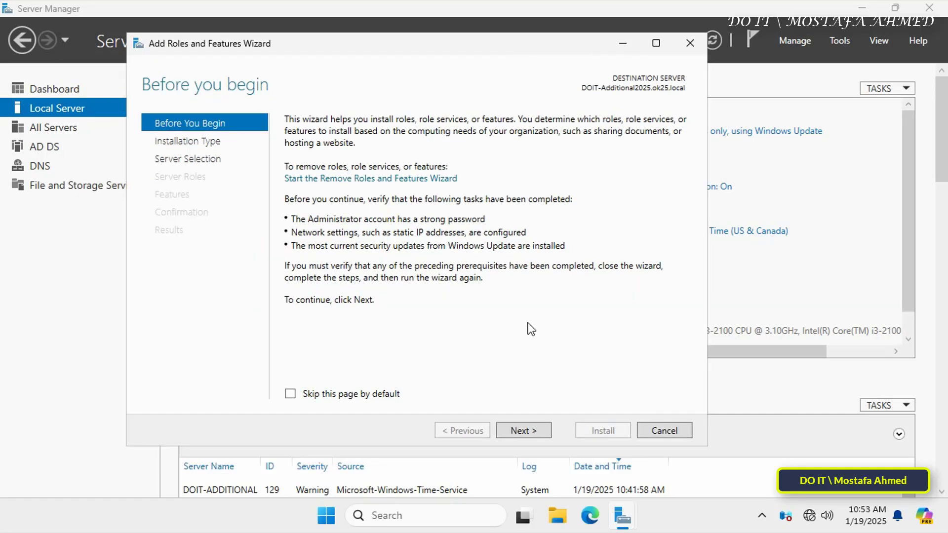
{"action": "left_click", "coordinate": [520, 432]}
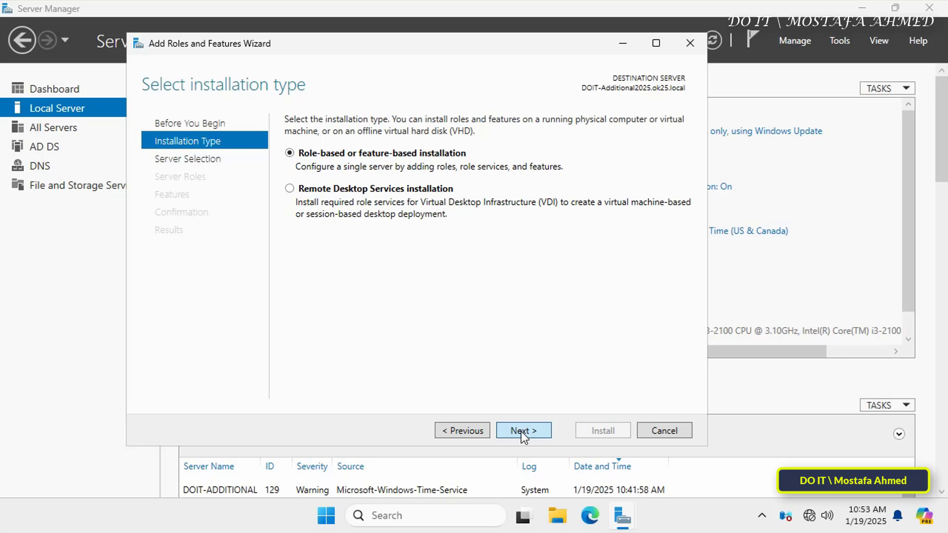
{"action": "left_click", "coordinate": [520, 431]}
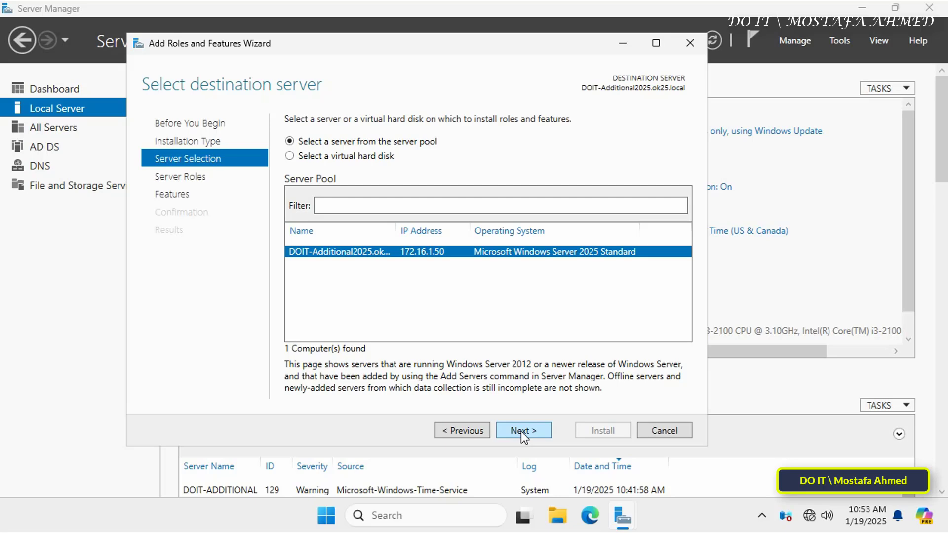
{"action": "left_click", "coordinate": [520, 432]}
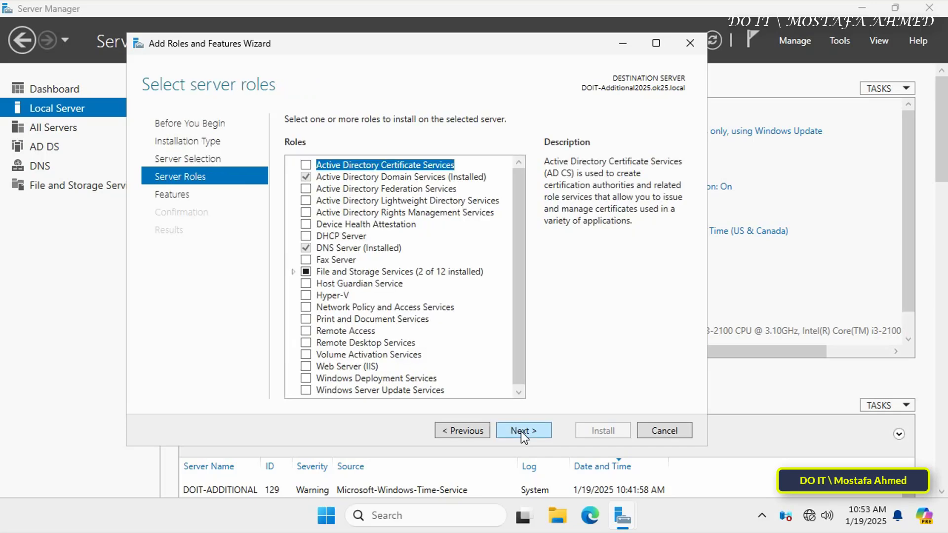
- Select the DHCP Server role with its management tools and start installing it on DOIT-Additional2025
{"action": "left_click", "coordinate": [306, 235]}
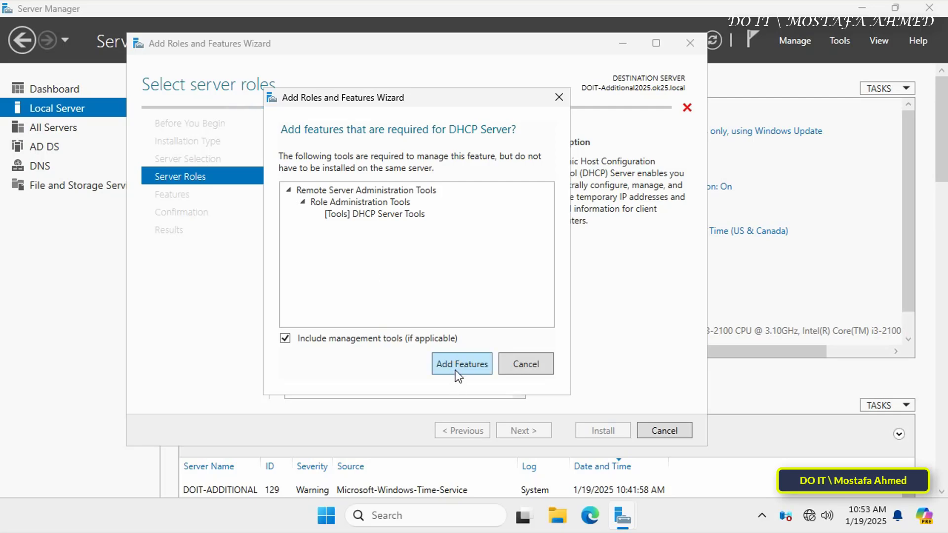
{"action": "left_click", "coordinate": [459, 366]}
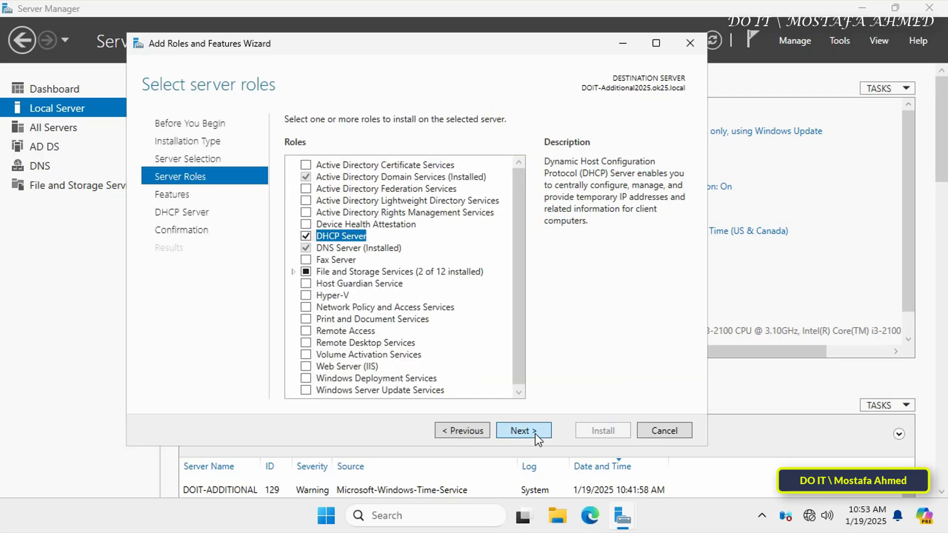
{"action": "left_click", "coordinate": [523, 430]}
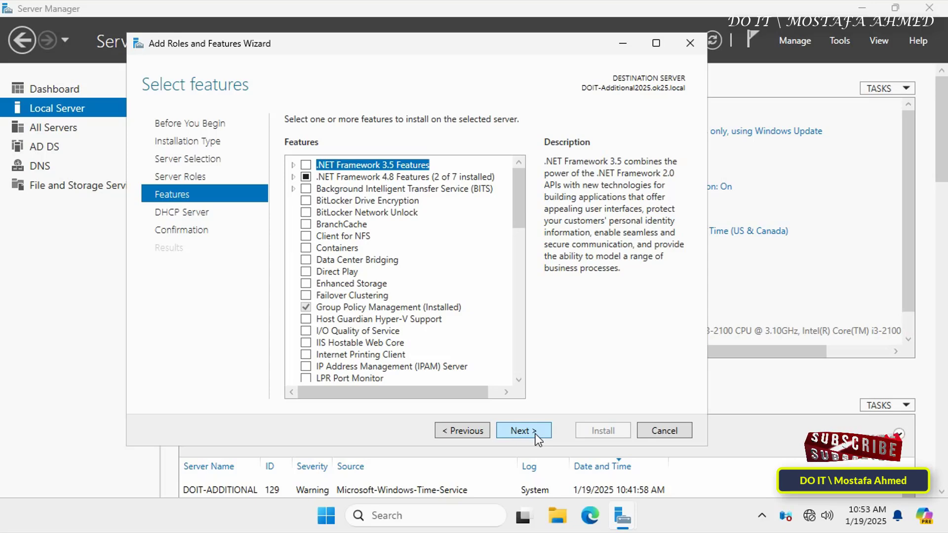
{"action": "left_click", "coordinate": [523, 431]}
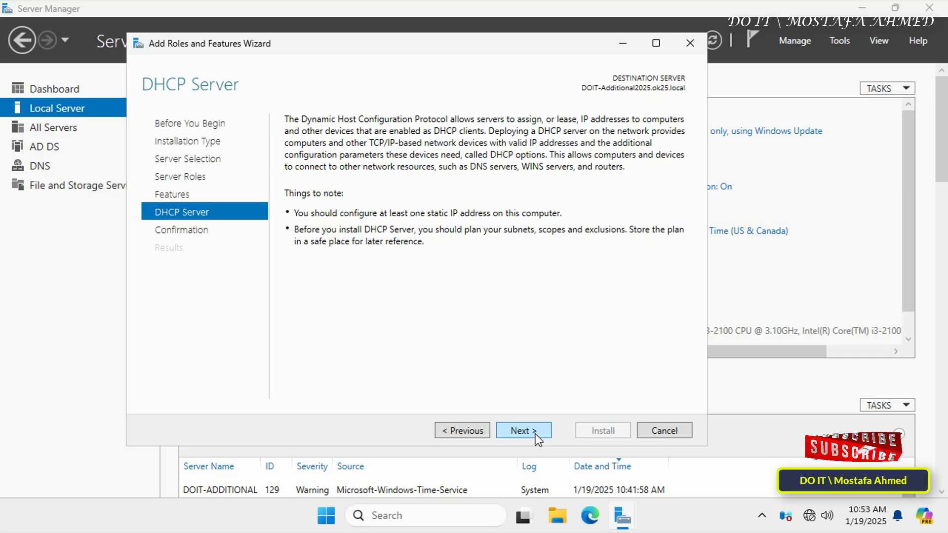
{"action": "left_click", "coordinate": [523, 430]}
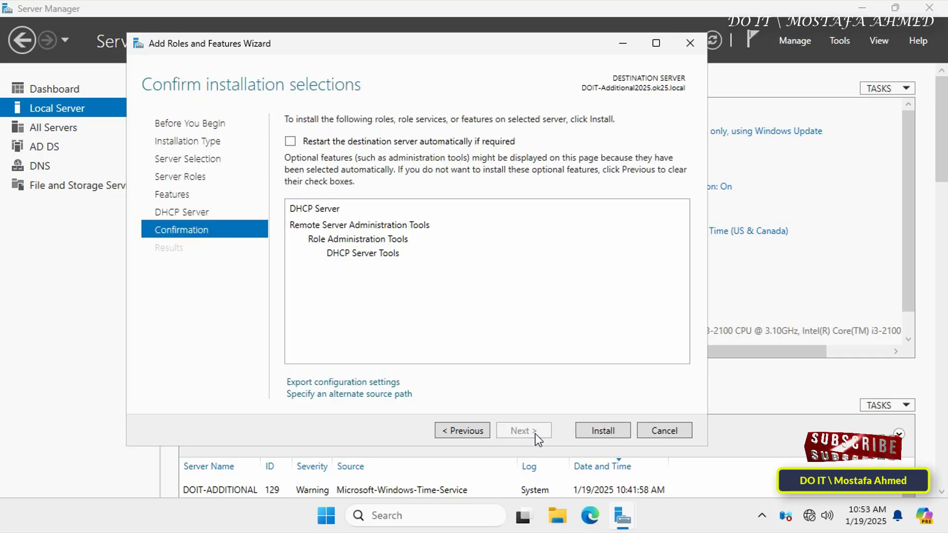
{"action": "left_click", "coordinate": [579, 430]}
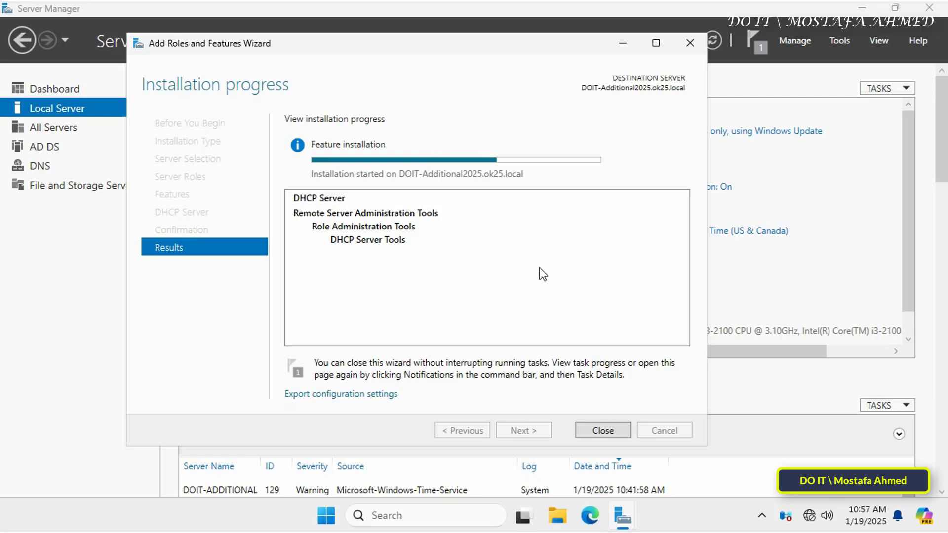
- Run the DHCP post-install configuration with the administrator credentials and commit it
{"action": "left_click", "coordinate": [600, 430]}
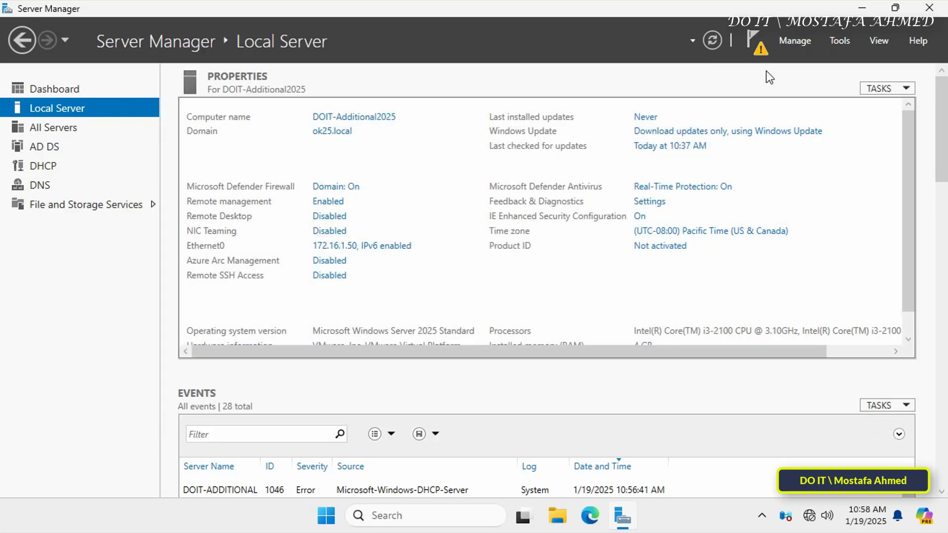
{"action": "left_click", "coordinate": [755, 52]}
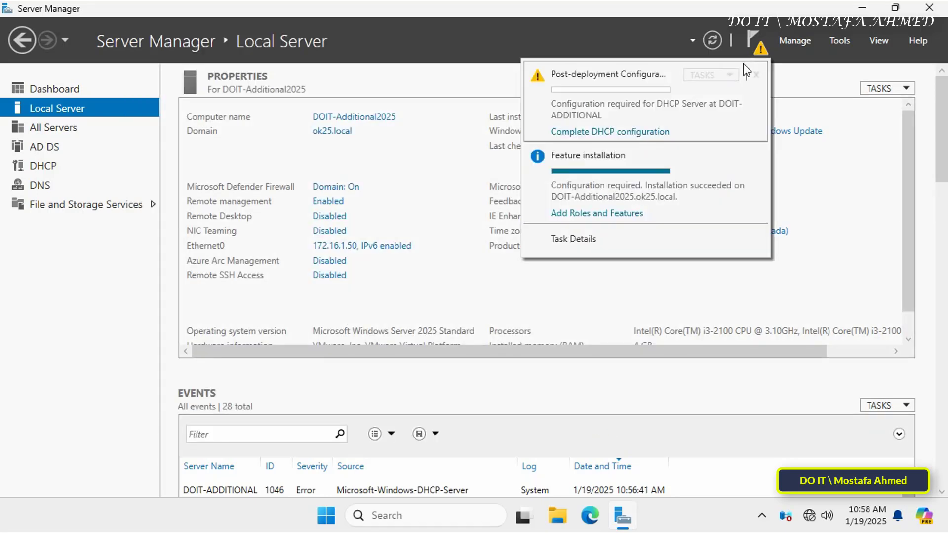
{"action": "left_click", "coordinate": [653, 131]}
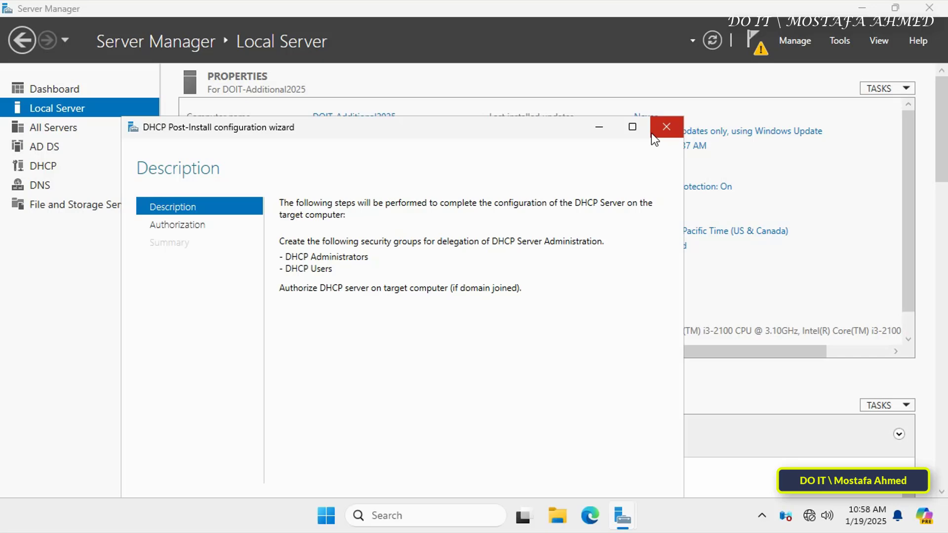
{"action": "left_click_drag", "start_coordinate": [534, 128], "coordinate": [540, 65]}
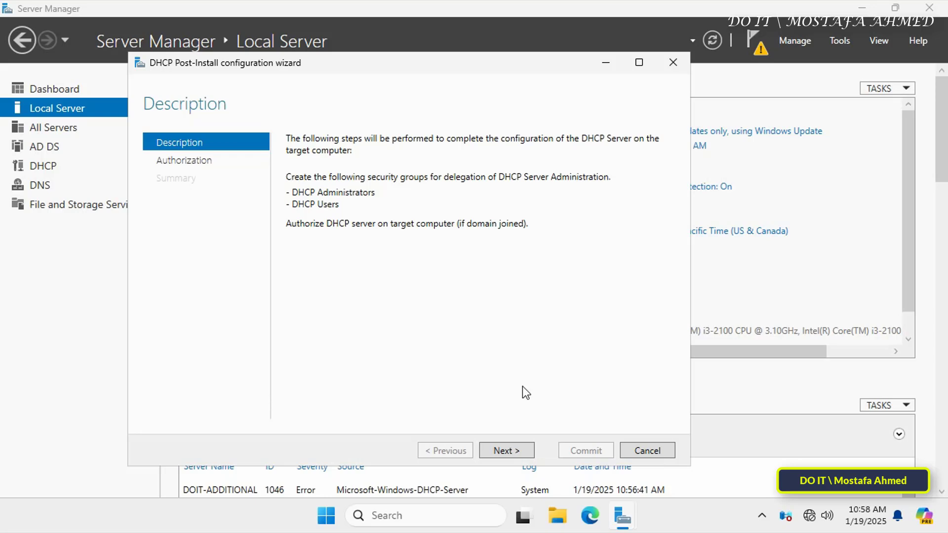
{"action": "left_click", "coordinate": [518, 452]}
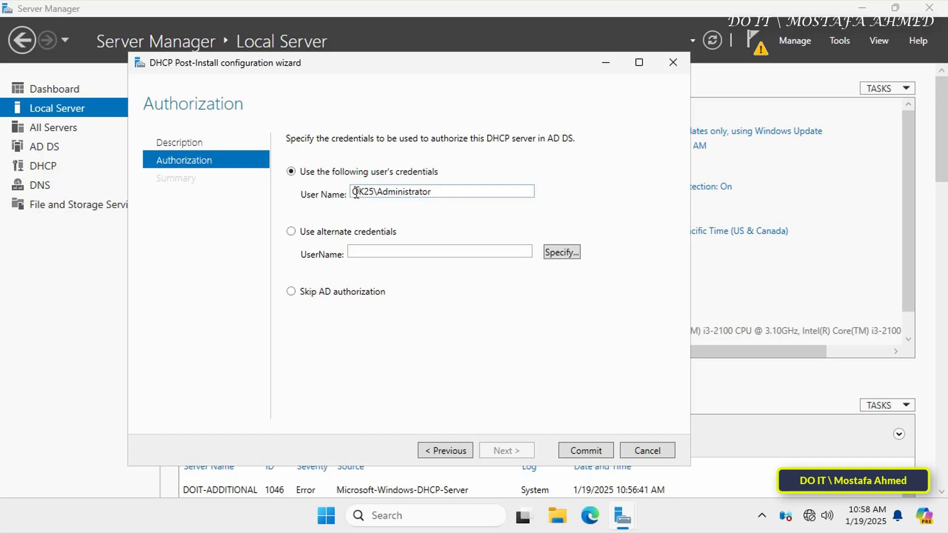
{"action": "double_click", "coordinate": [396, 191]}
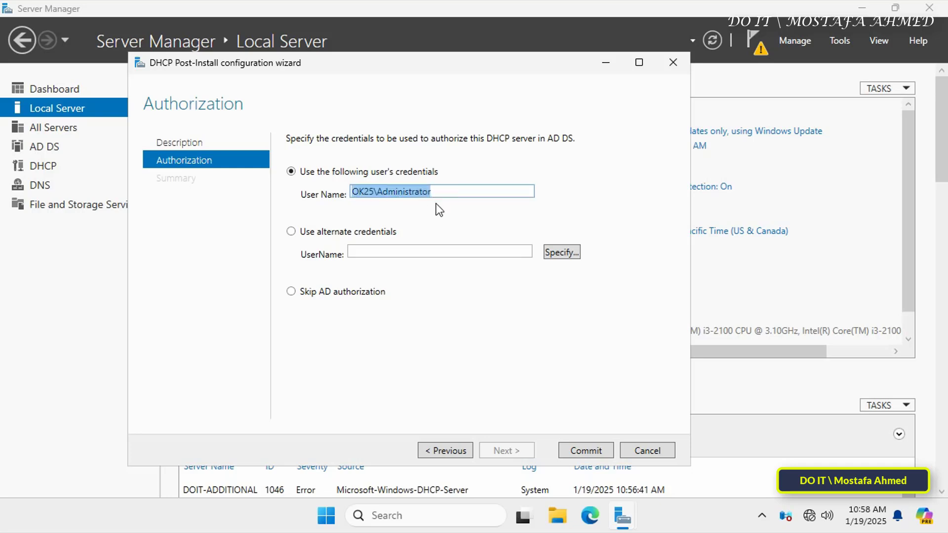
{"action": "left_click", "coordinate": [584, 452]}
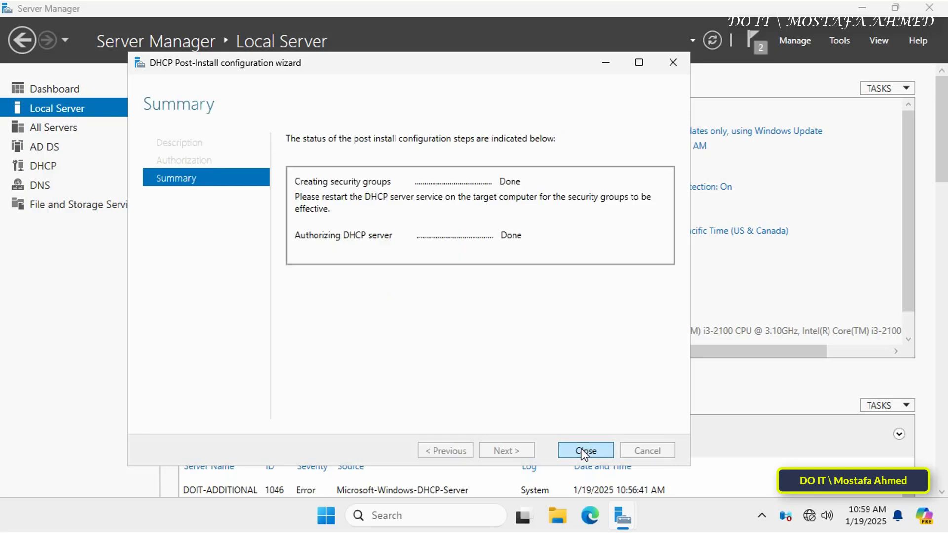
- Open the DHCP console maximized with a wider tree, expanding the server node and IPv4
{"action": "left_click", "coordinate": [585, 450]}
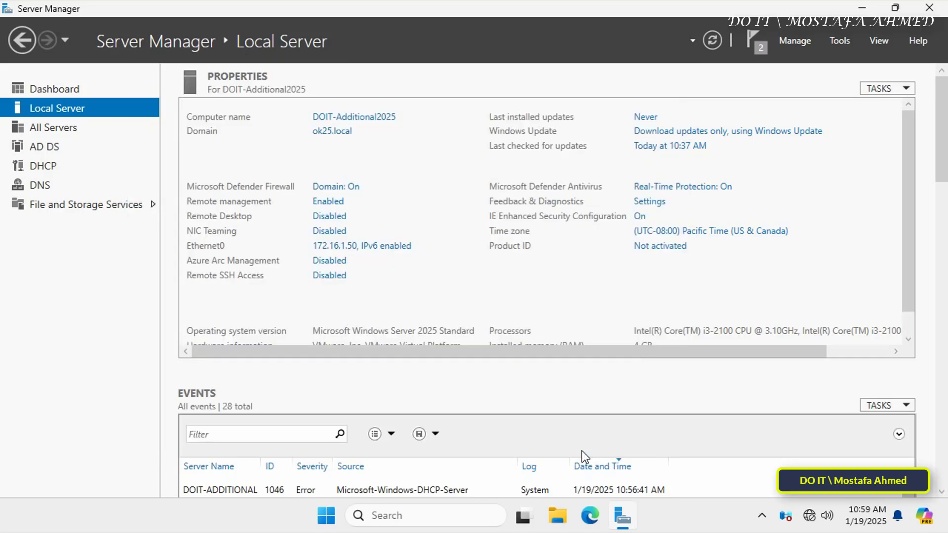
{"action": "left_click", "coordinate": [839, 40]}
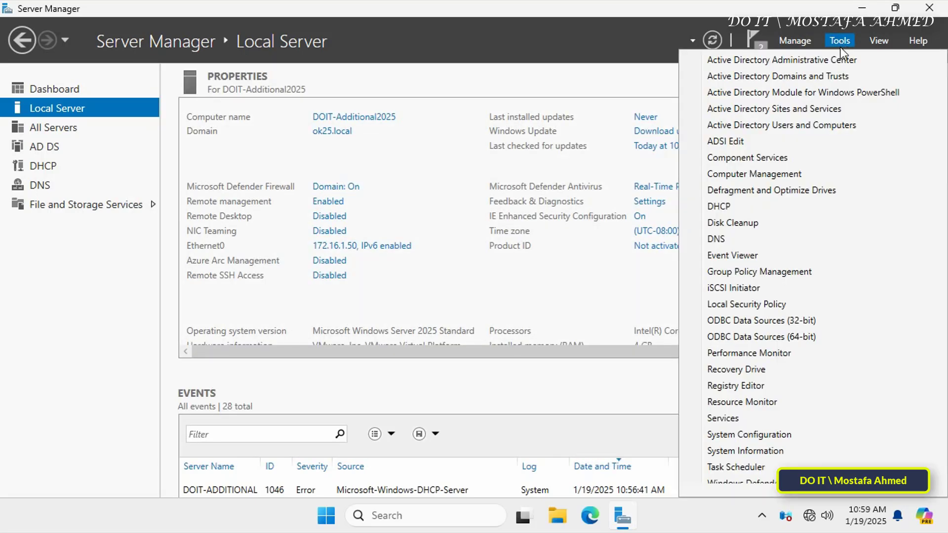
{"action": "left_click", "coordinate": [768, 205]}
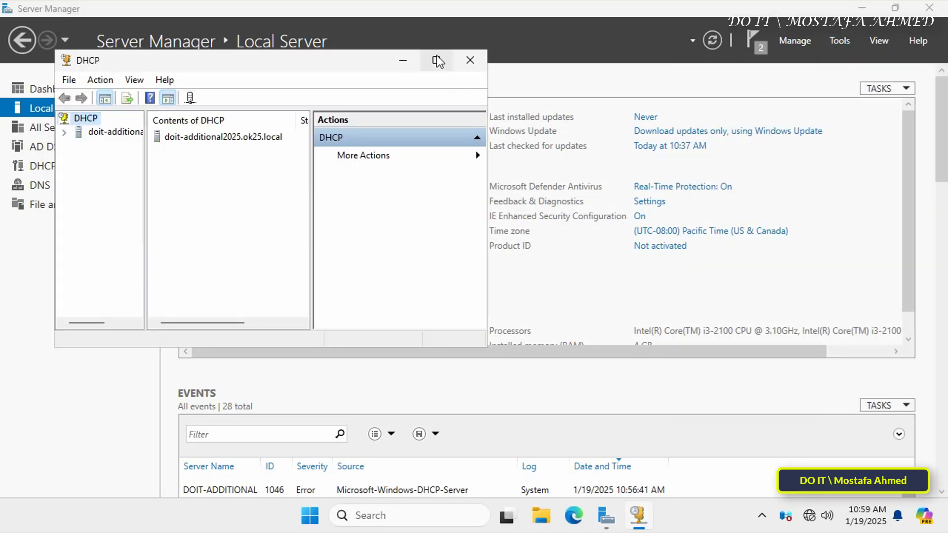
{"action": "left_click", "coordinate": [438, 61]}
{"action": "left_click_drag", "start_coordinate": [92, 214], "coordinate": [156, 216]}
{"action": "left_click", "coordinate": [8, 77]}
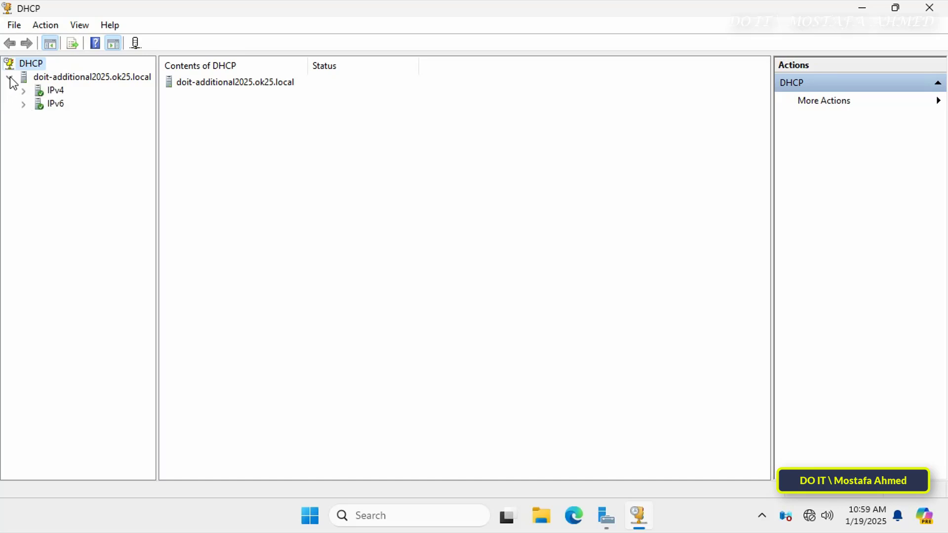
{"action": "left_click", "coordinate": [22, 92]}
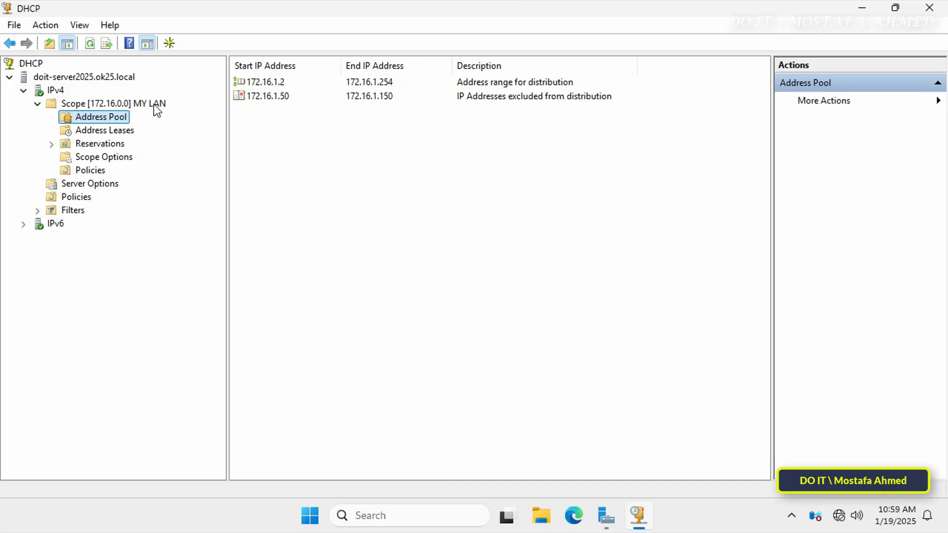
- Configure failover on scope [172.16.0.0] MY LAN, selecting only scope 172.16.0.0
{"action": "left_click", "coordinate": [154, 105]}
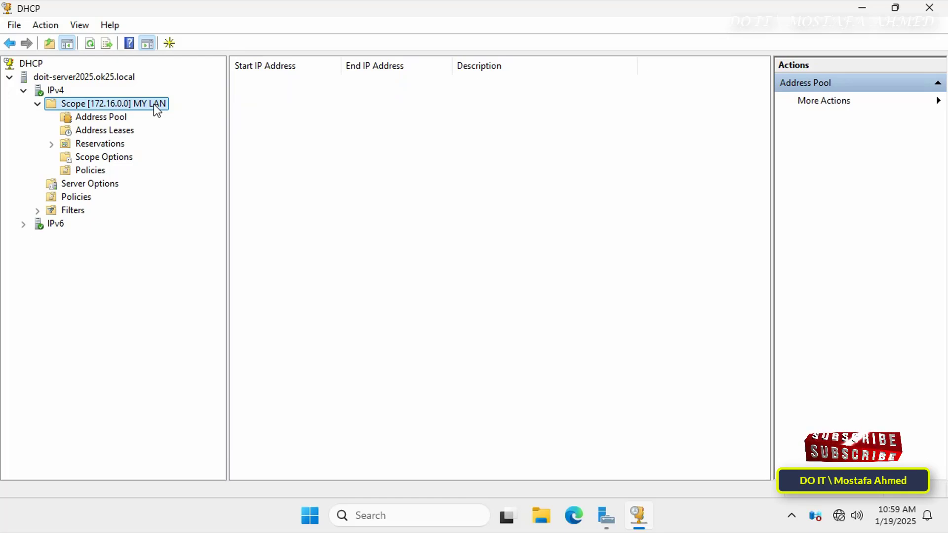
{"action": "right_click", "coordinate": [154, 105]}
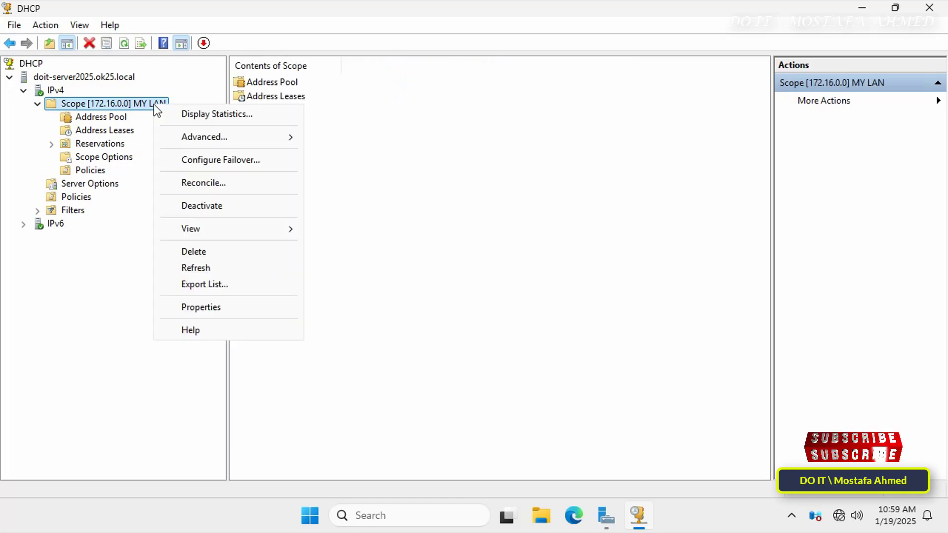
{"action": "left_click", "coordinate": [243, 162]}
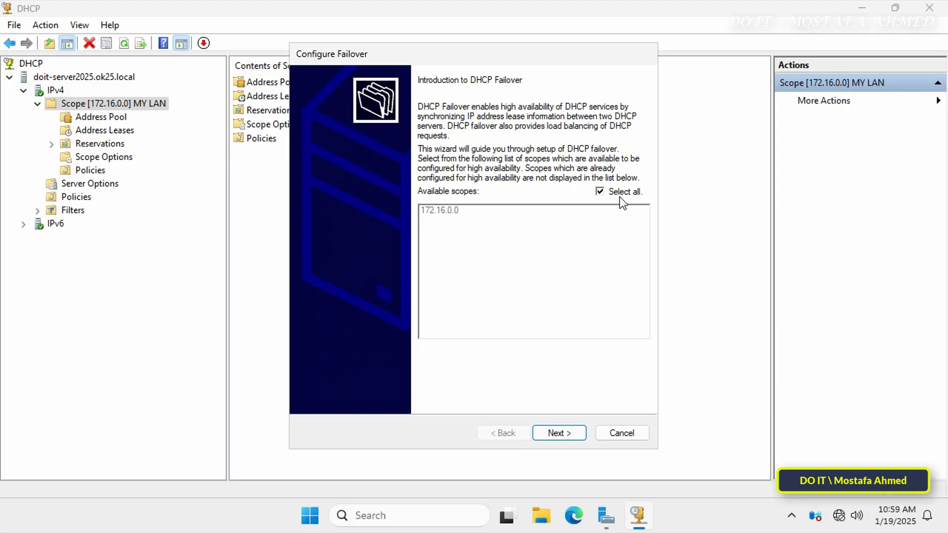
{"action": "left_click", "coordinate": [599, 193]}
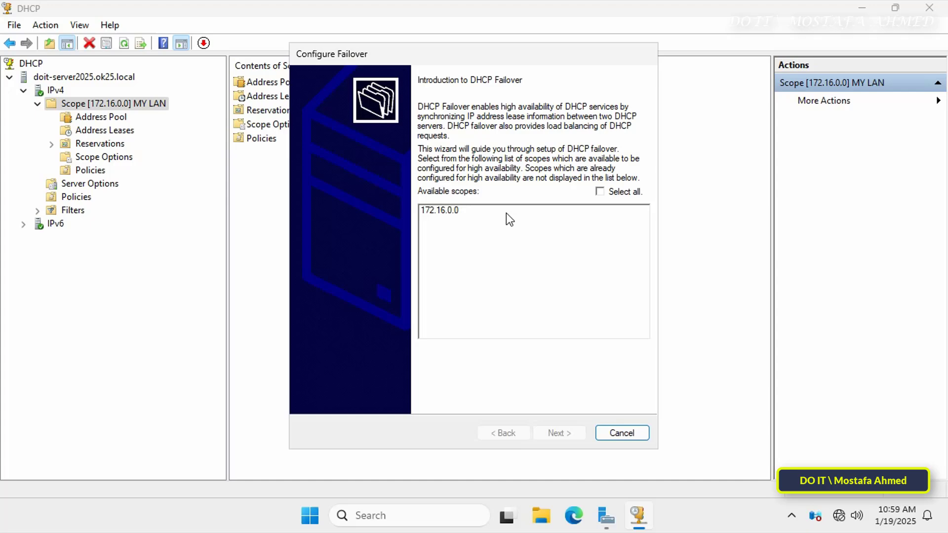
{"action": "left_click", "coordinate": [464, 212]}
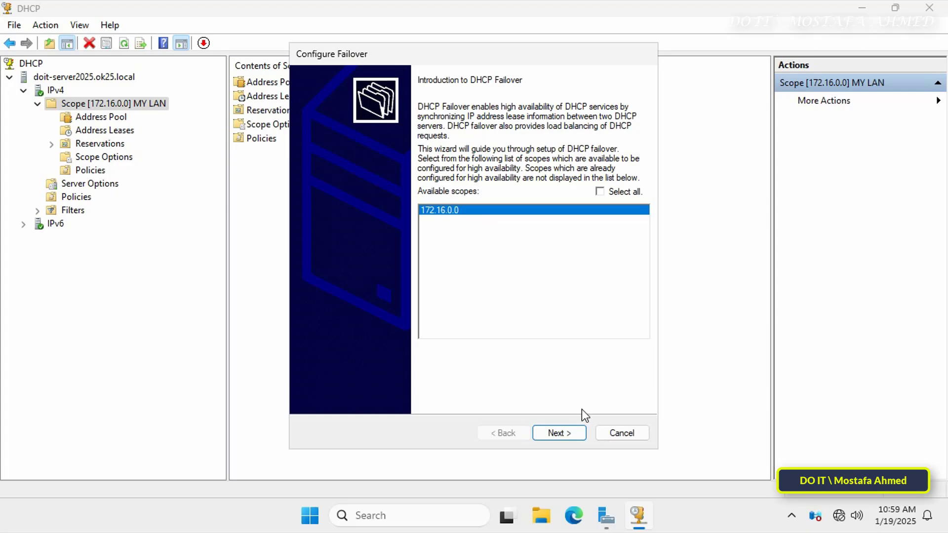
{"action": "left_click", "coordinate": [570, 434]}
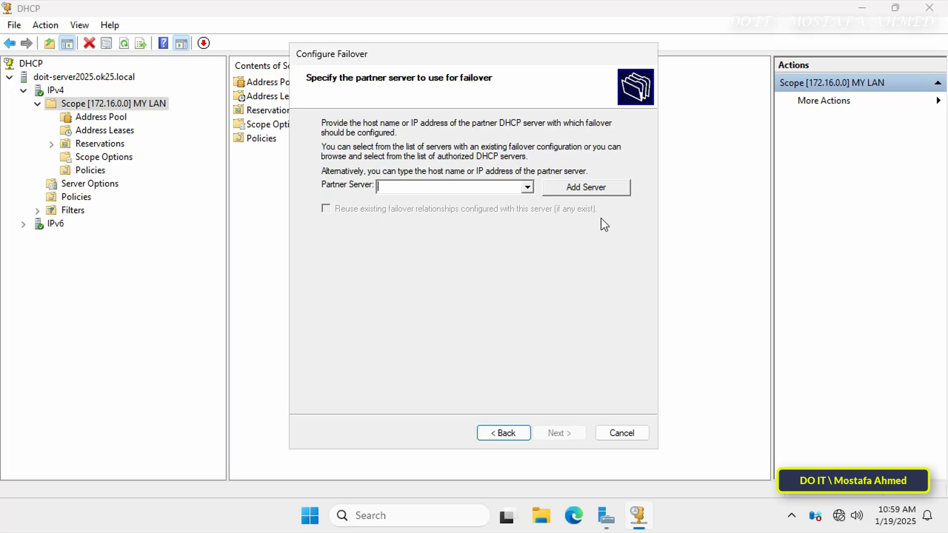
- Find DOIT-ADDITIONAL in the advanced computer search and add it as the partner server
{"action": "left_click", "coordinate": [600, 188]}
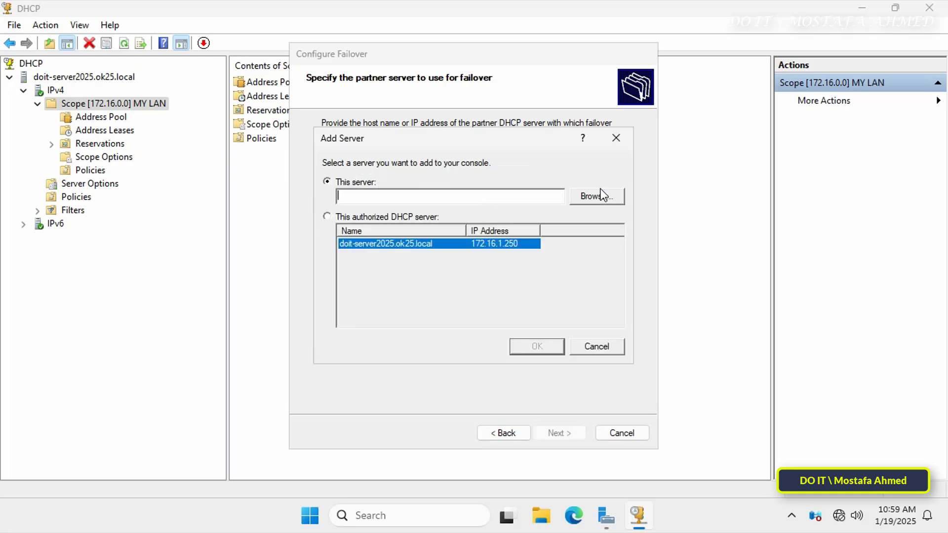
{"action": "left_click", "coordinate": [596, 195]}
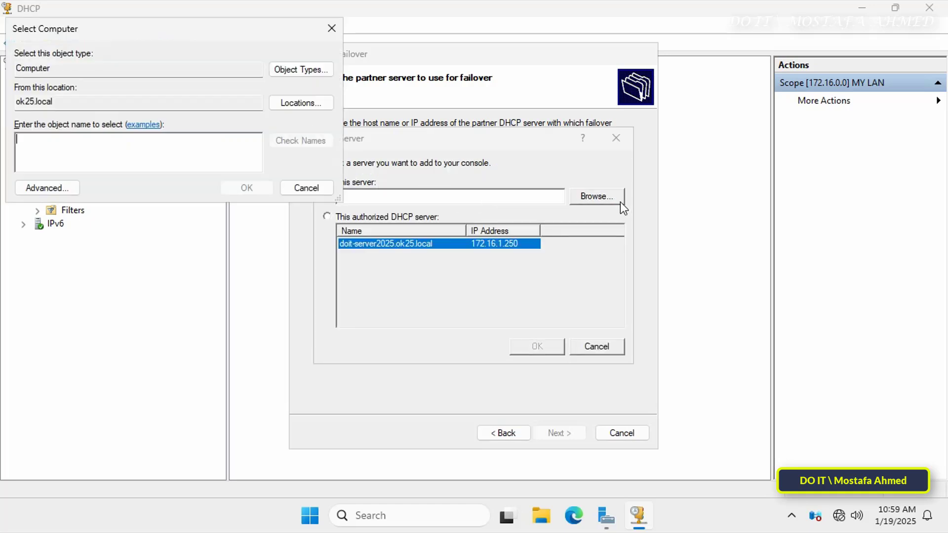
{"action": "left_click", "coordinate": [46, 187]}
{"action": "left_click", "coordinate": [355, 191]}
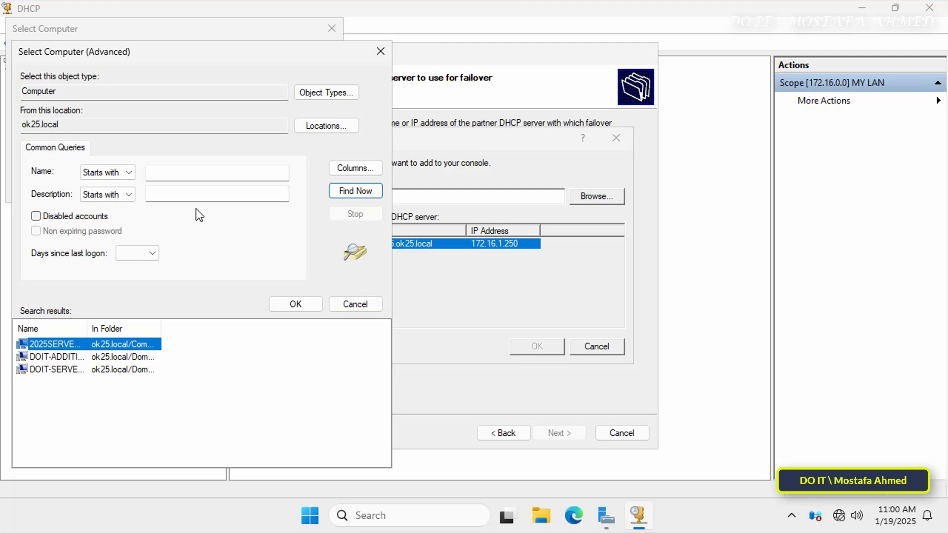
{"action": "left_click_drag", "start_coordinate": [104, 332], "coordinate": [200, 332]}
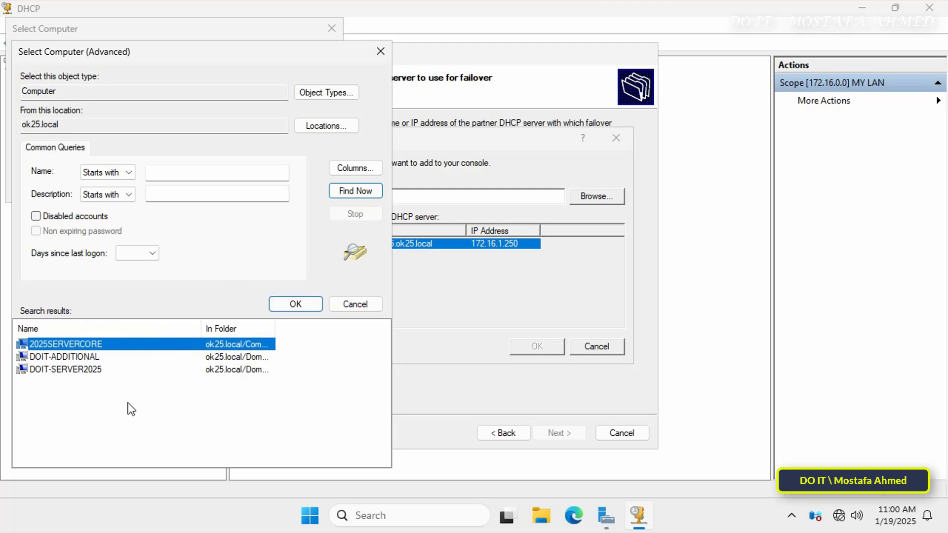
{"action": "left_click", "coordinate": [93, 357]}
{"action": "left_click", "coordinate": [295, 303]}
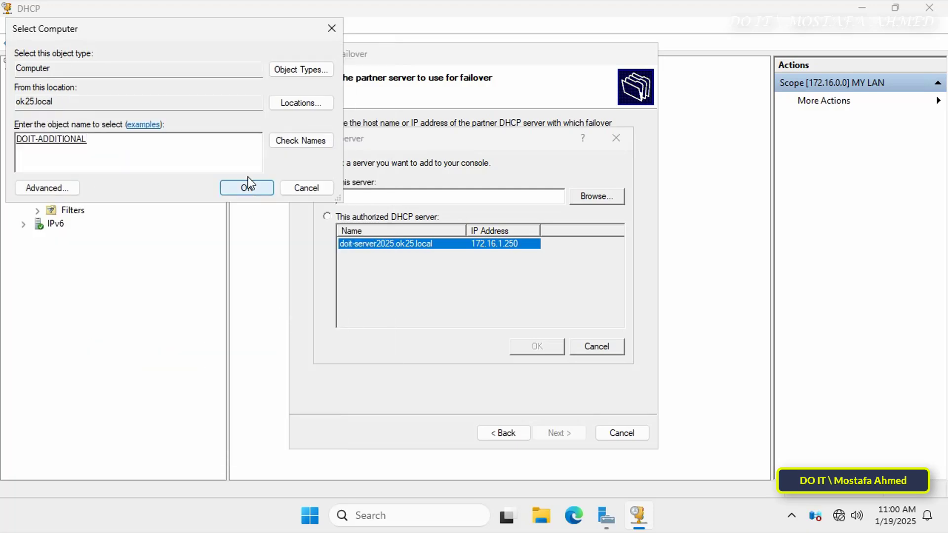
{"action": "left_click", "coordinate": [249, 185]}
{"action": "left_click", "coordinate": [536, 346]}
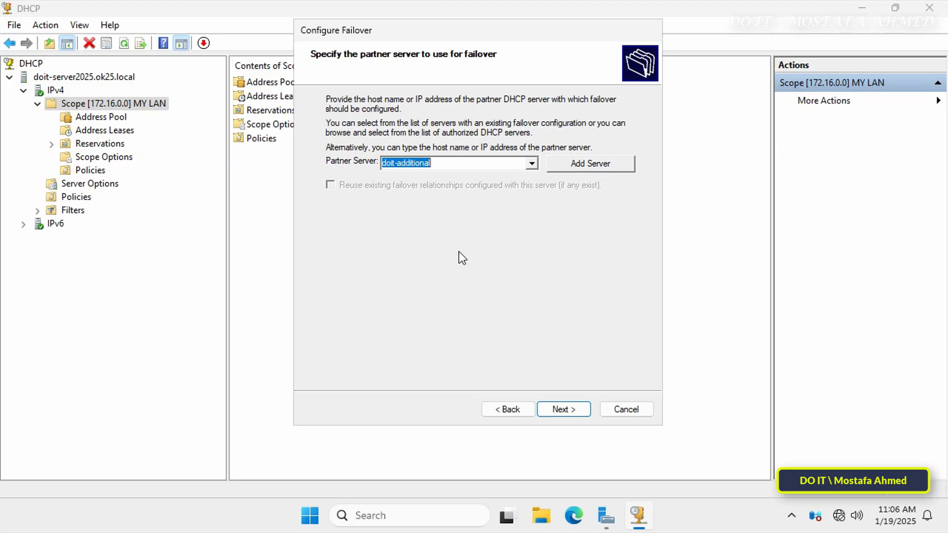
- Reach the new relationship page, select the suggested relationship name, and expand the Mode list
{"action": "left_click", "coordinate": [571, 410]}
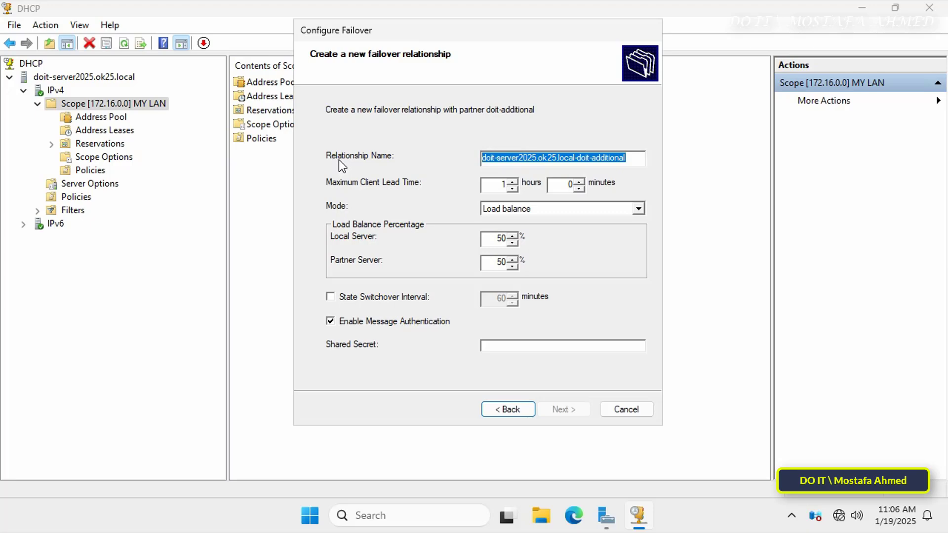
{"action": "left_click", "coordinate": [638, 162]}
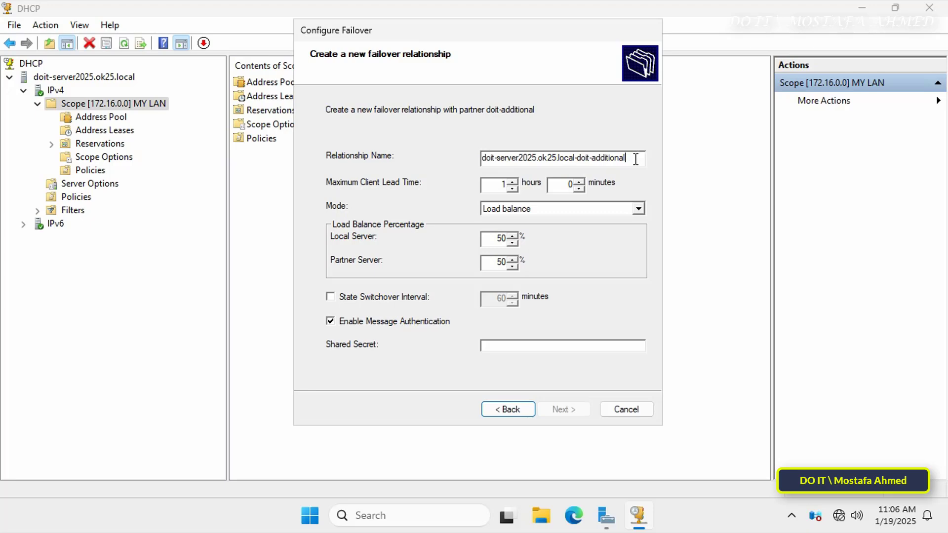
{"action": "left_click_drag", "start_coordinate": [626, 158], "coordinate": [553, 158]}
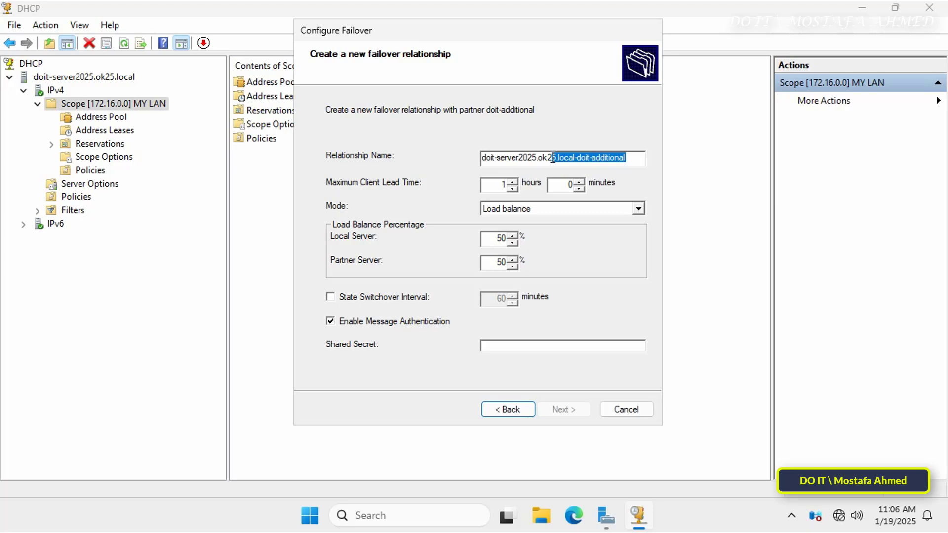
{"action": "left_click_drag", "start_coordinate": [553, 158], "coordinate": [468, 157]}
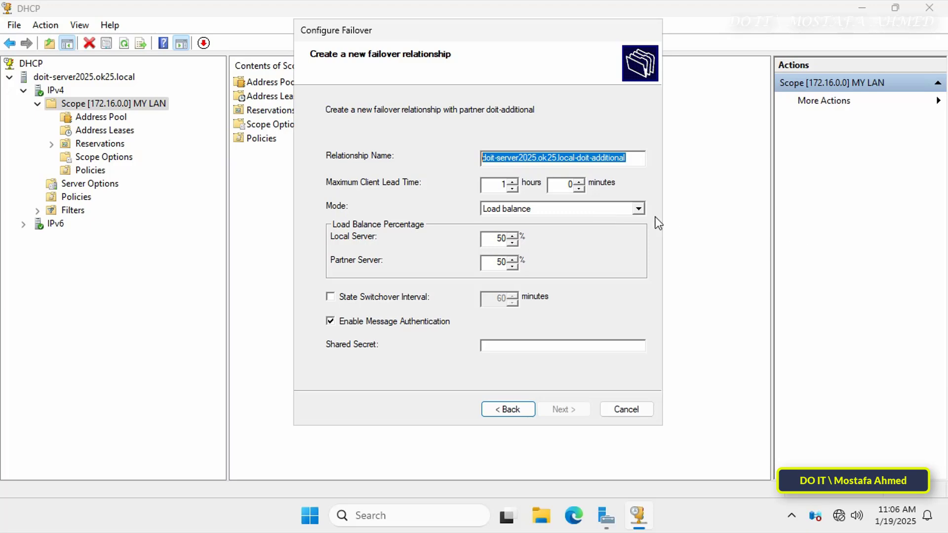
{"action": "left_click", "coordinate": [638, 210]}
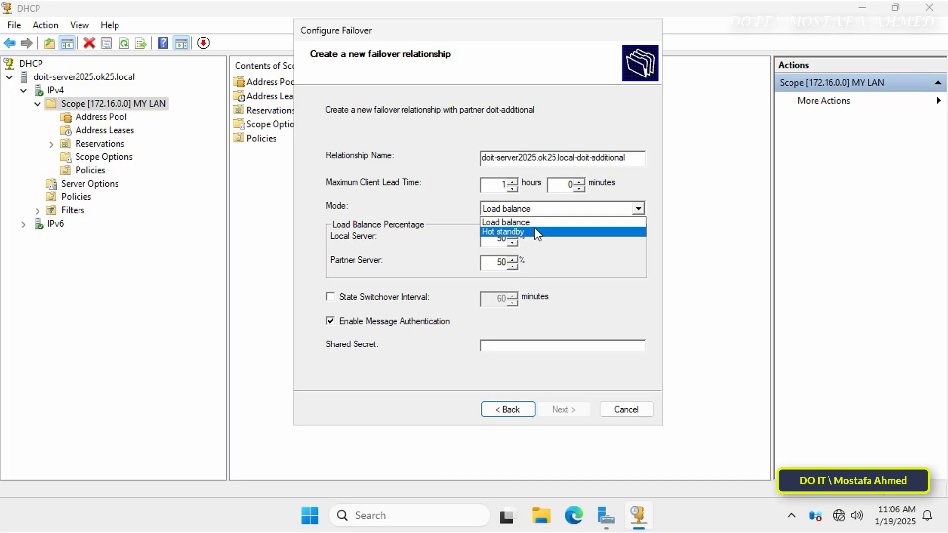
- Switch the failover mode to Hot standby, keeping the partner server in the Standby role
{"action": "key", "text": "Up"}
{"action": "left_click", "coordinate": [614, 238]}
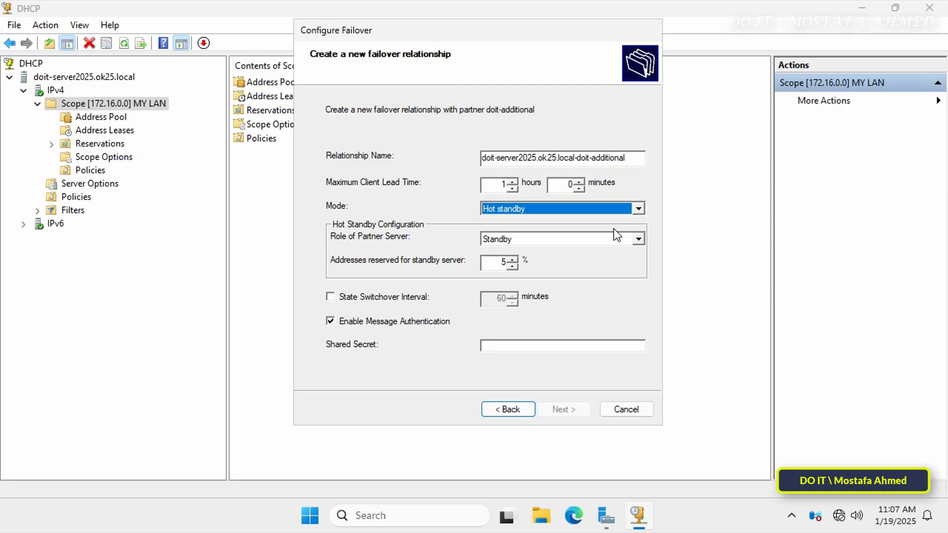
{"action": "left_click", "coordinate": [642, 239]}
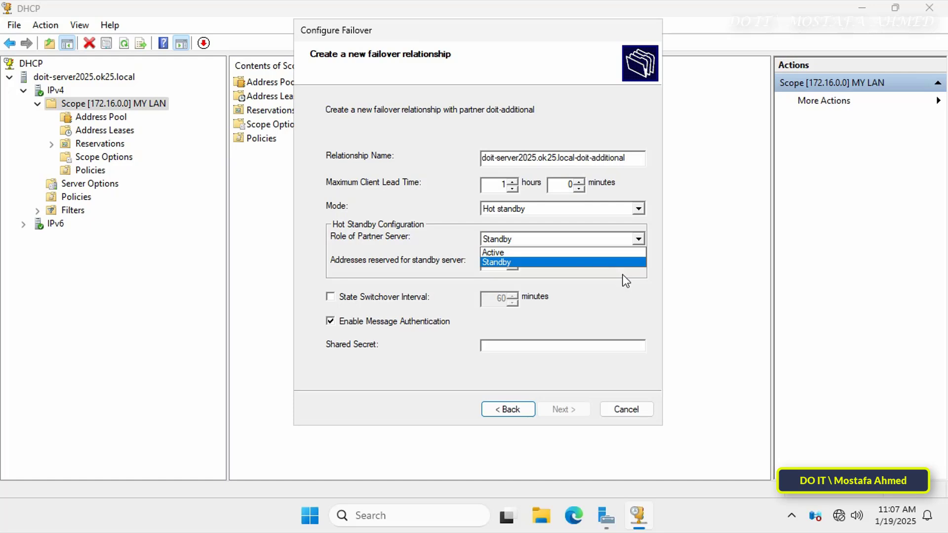
{"action": "left_click", "coordinate": [622, 275]}
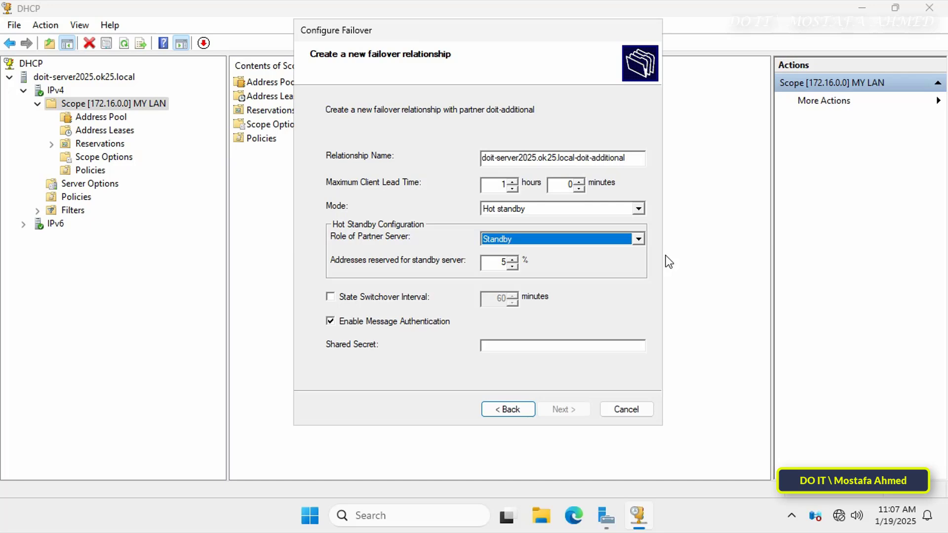
{"action": "left_click", "coordinate": [639, 209]}
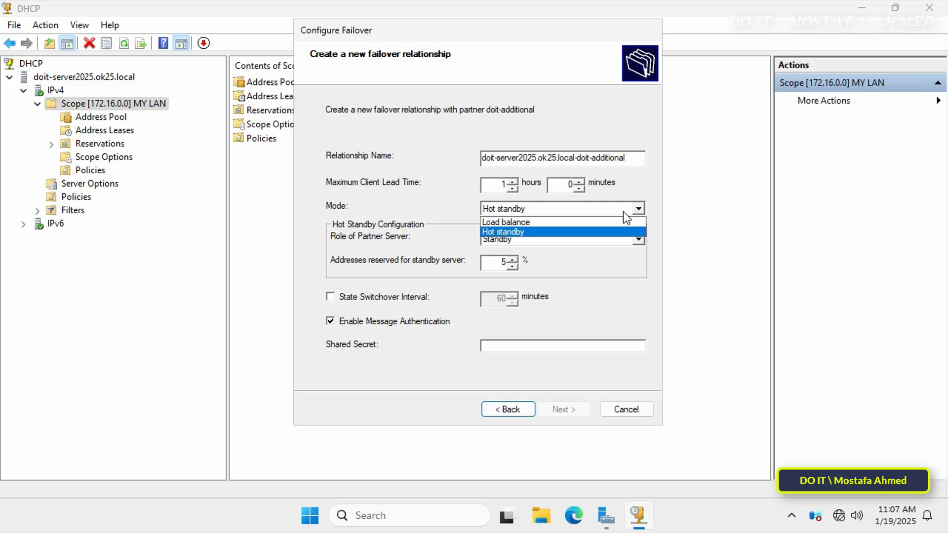
- Set the mode back to Load balance and leave State Switchover Interval unchecked
{"action": "left_click", "coordinate": [606, 221]}
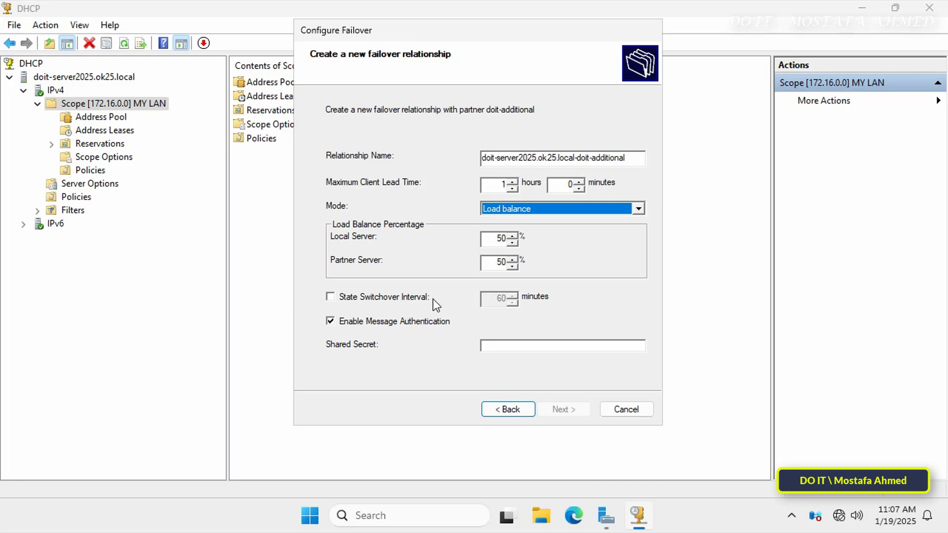
{"action": "left_click", "coordinate": [330, 297]}
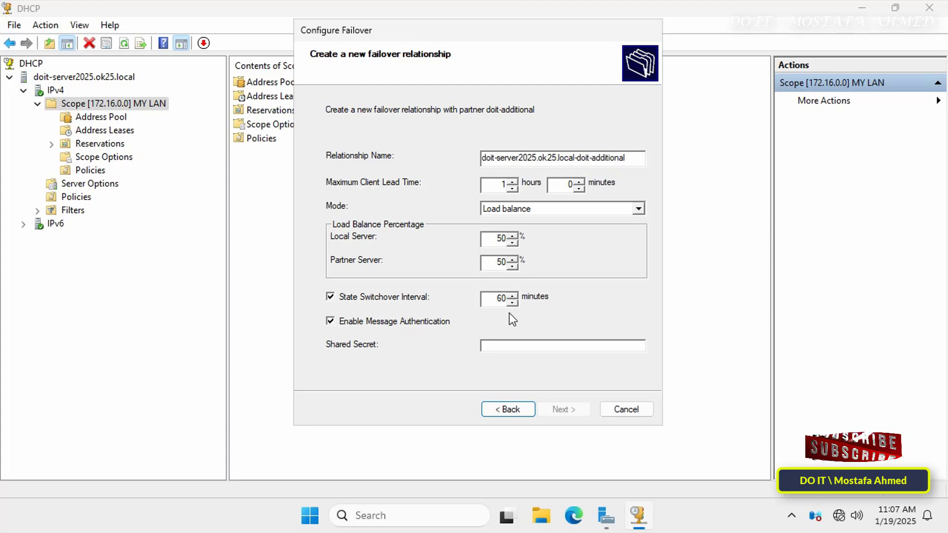
{"action": "left_click", "coordinate": [377, 298]}
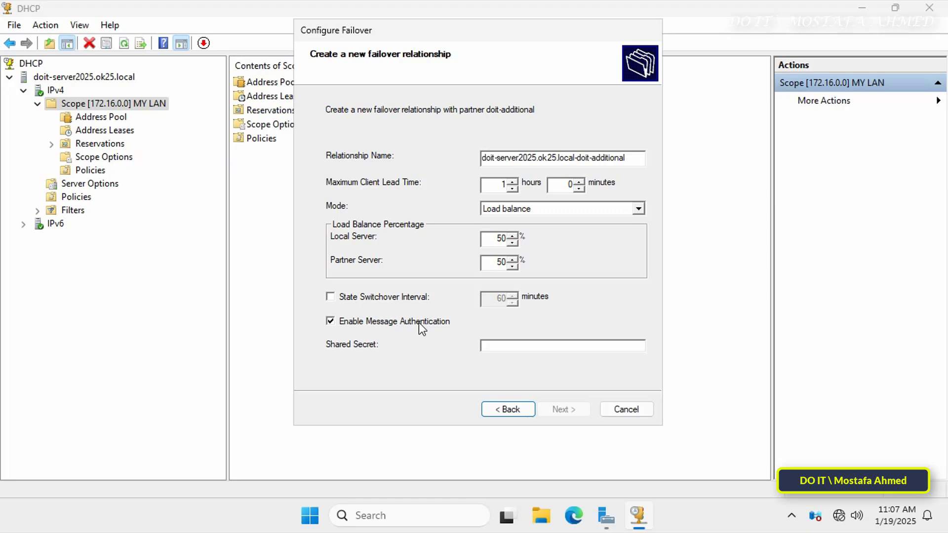
- Enter the shared secret for failover message authentication so the wizard can continue
{"action": "left_click", "coordinate": [506, 346]}
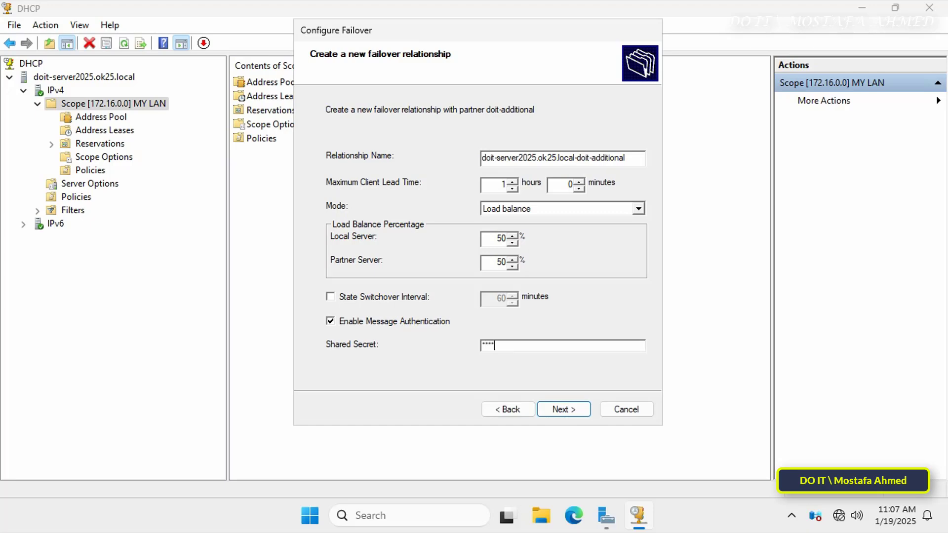
- Review the Load balance 50/50 summary for scope 172.16.0.0, then finish and close the progress log
{"action": "left_click", "coordinate": [568, 414]}
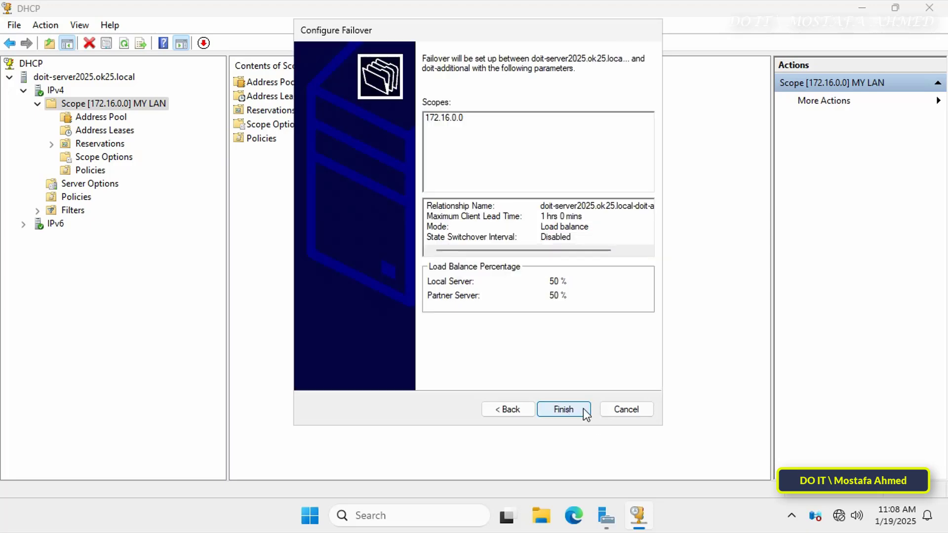
{"action": "left_click", "coordinate": [573, 216]}
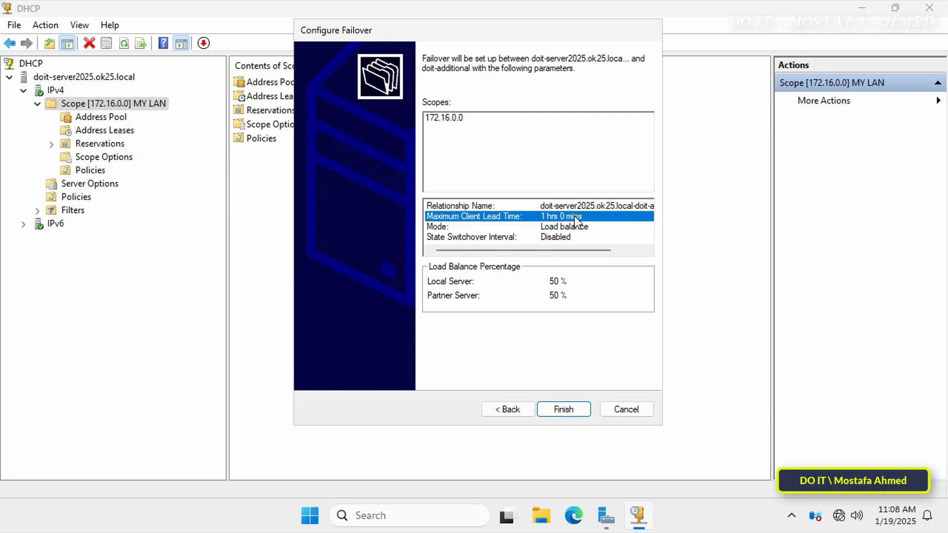
{"action": "left_click", "coordinate": [571, 225]}
{"action": "left_click", "coordinate": [566, 237]}
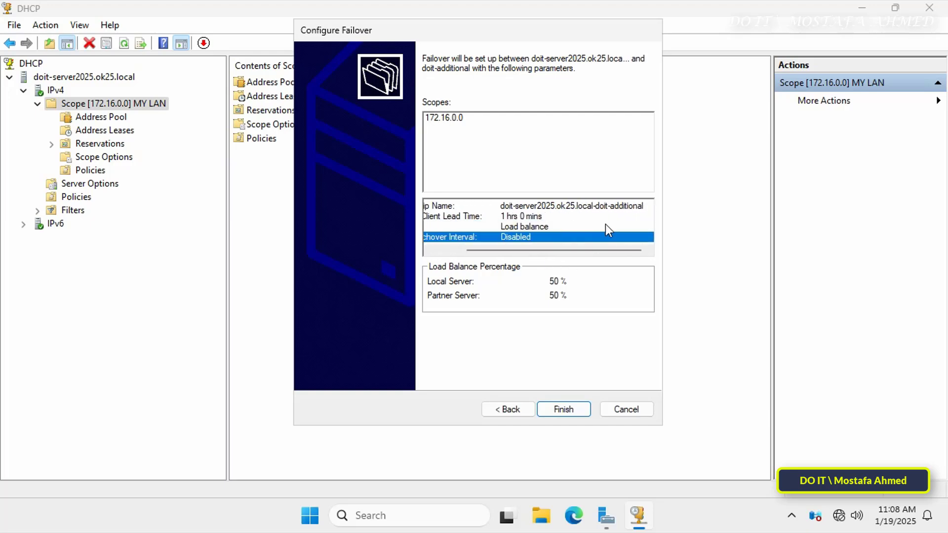
{"action": "left_click", "coordinate": [581, 410]}
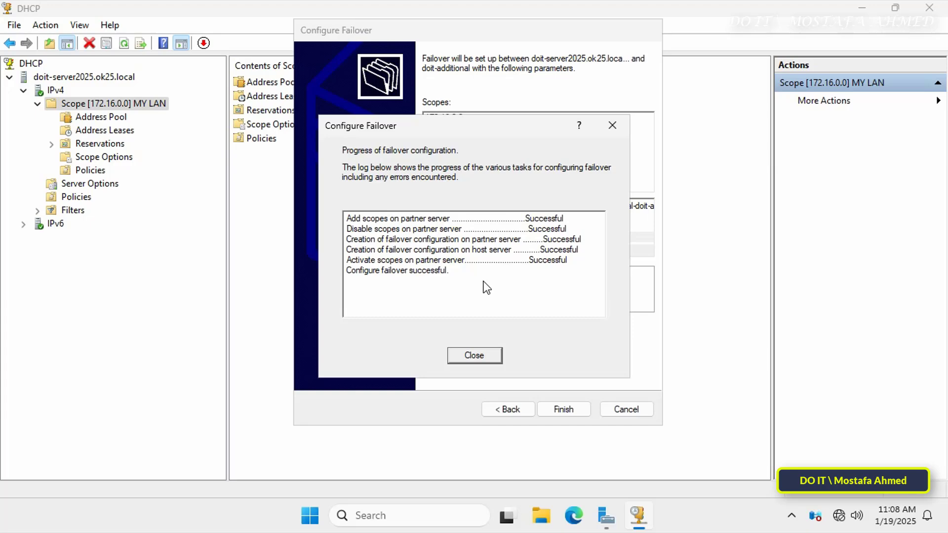
{"action": "left_click", "coordinate": [486, 353]}
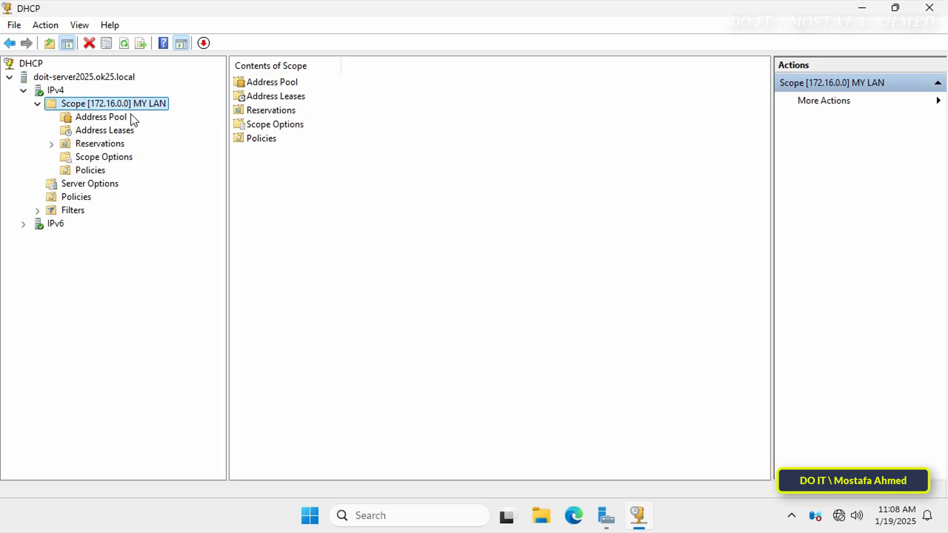
- Check the scope's Address Pool and Address Leases, and widen the server tree pane
{"action": "left_click", "coordinate": [120, 116]}
{"action": "left_click", "coordinate": [99, 129]}
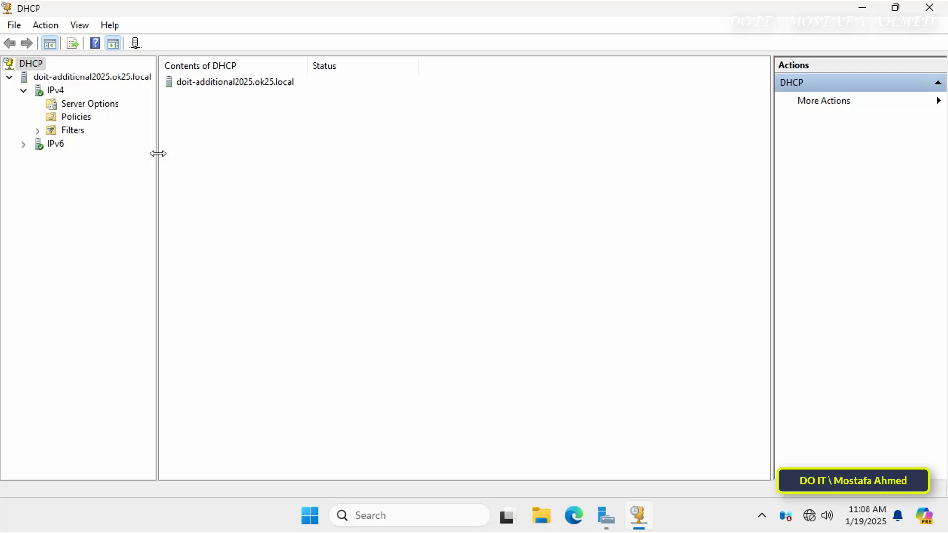
{"action": "left_click_drag", "start_coordinate": [157, 154], "coordinate": [181, 152]}
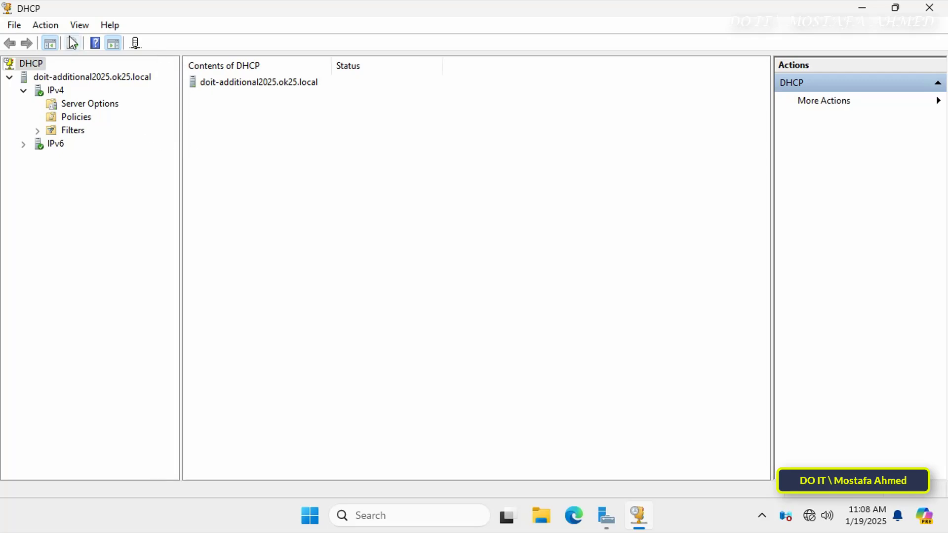
- Refresh doit-additional2025.ok25.local and open the replicated Scope [172.16.0.0] MY LAN under IPv4
{"action": "left_click", "coordinate": [56, 91]}
{"action": "left_click", "coordinate": [79, 78]}
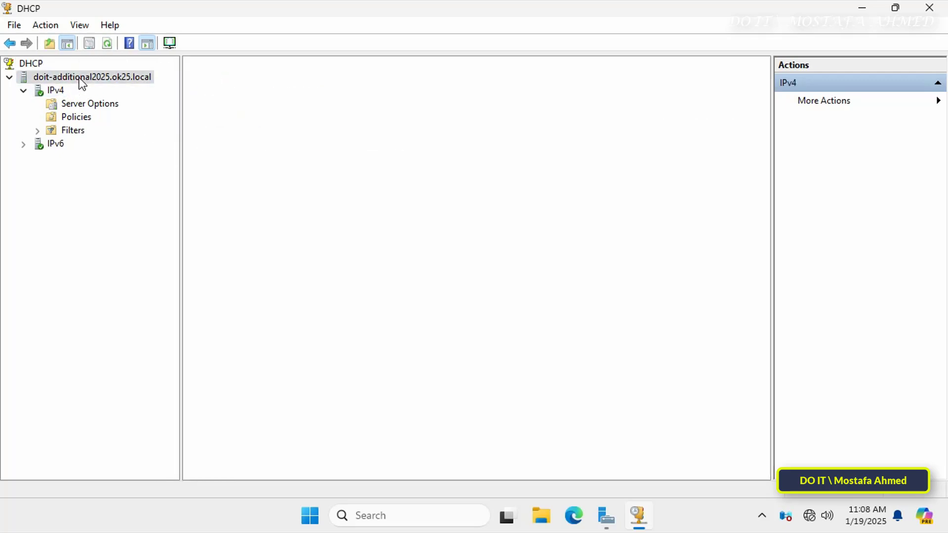
{"action": "left_click", "coordinate": [108, 43]}
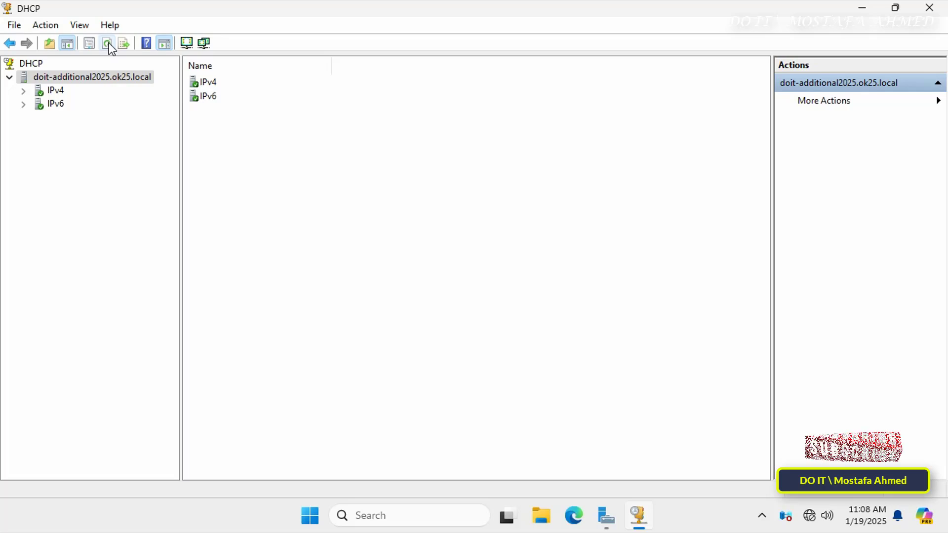
{"action": "left_click", "coordinate": [25, 91]}
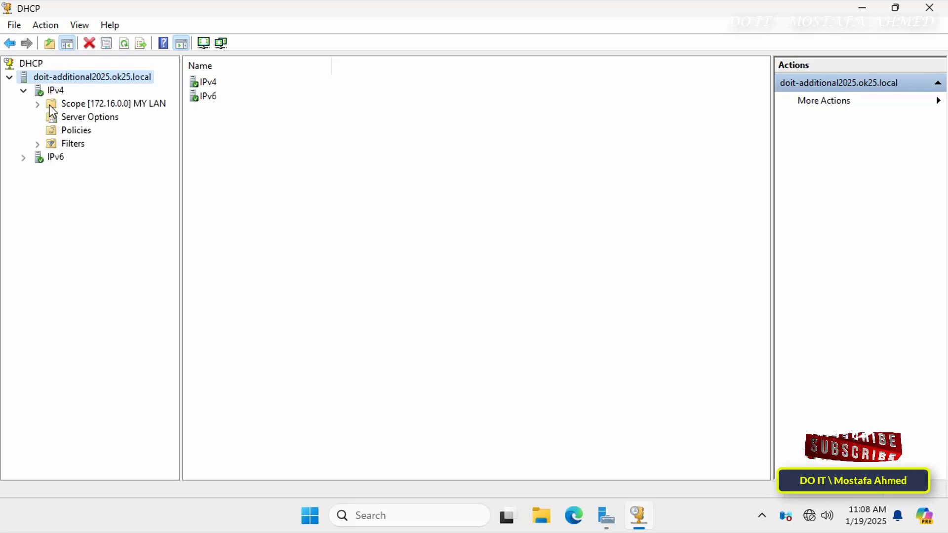
{"action": "double_click", "coordinate": [85, 104]}
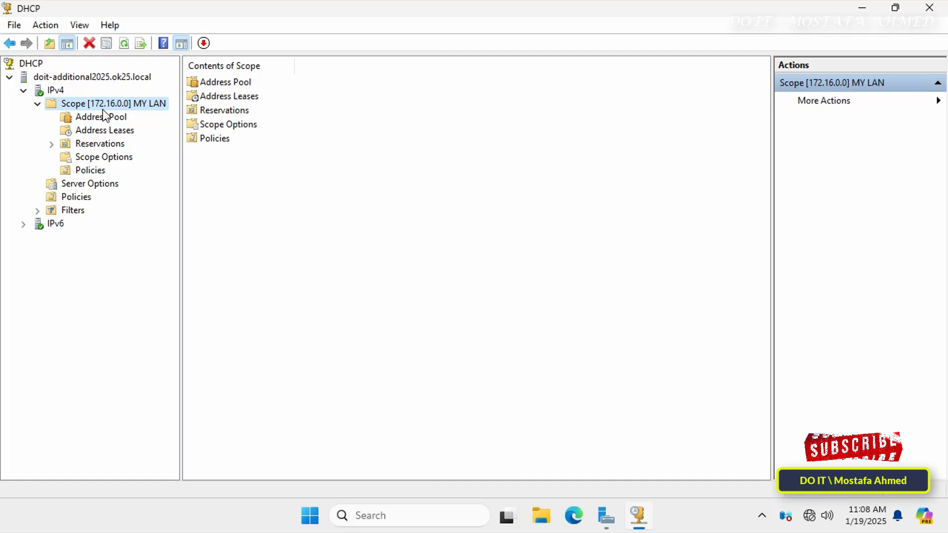